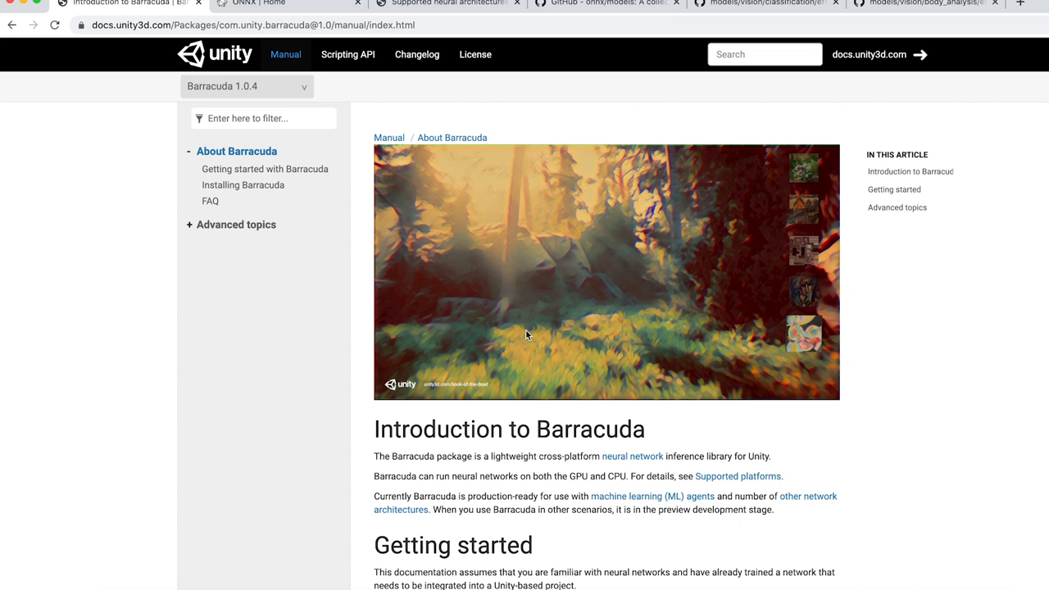
Step: Review the ONNX home page and Barracuda's supported-architectures page, then move to the ONNX Model Zoo repository
left_click(277, 6)
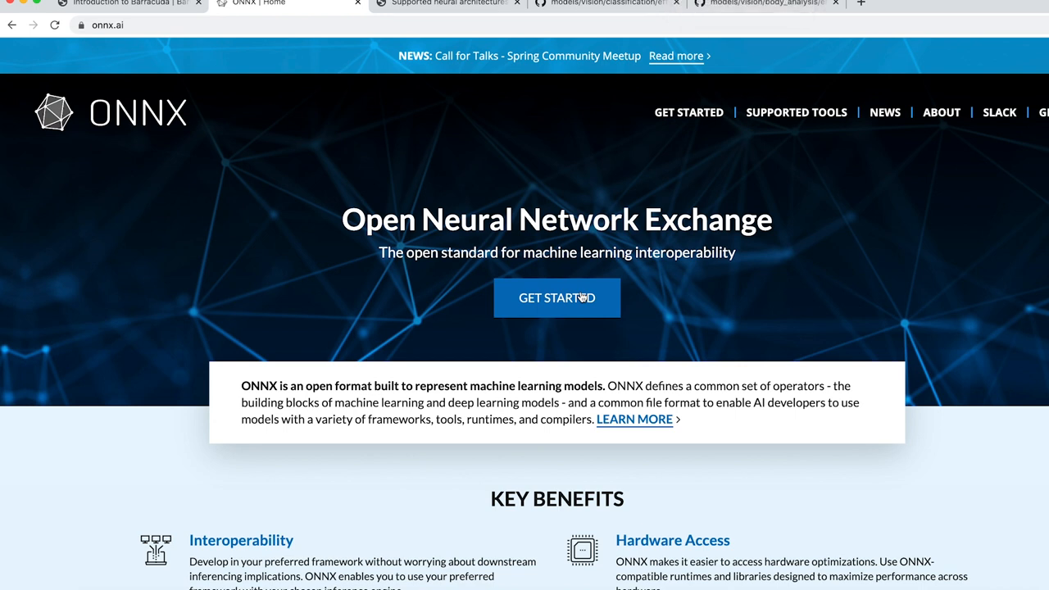
left_click(418, 4)
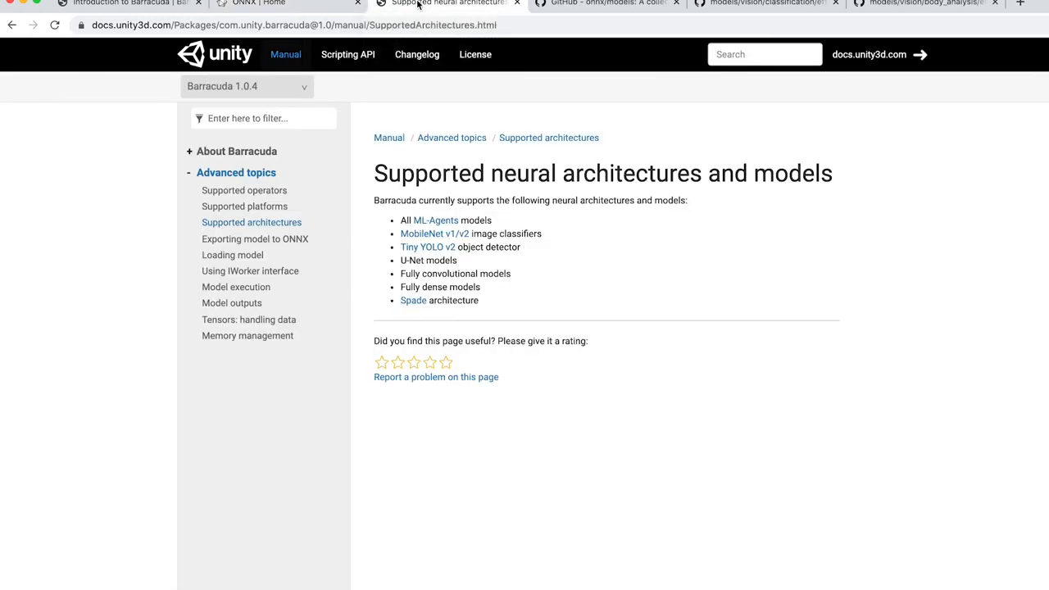
triple_click(381, 172)
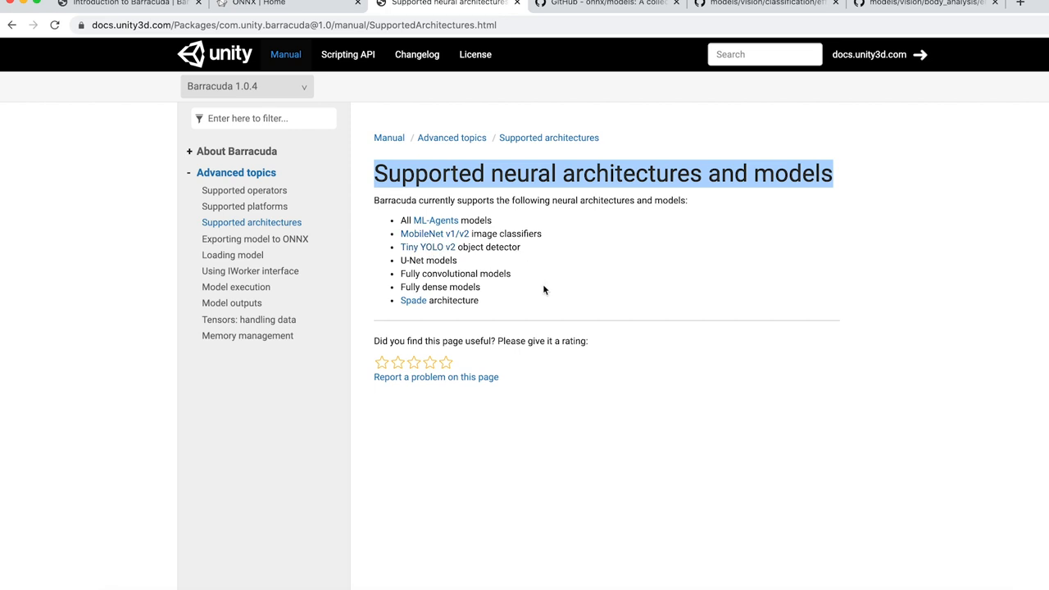
key("ctrl+Tab")
scroll(612, 352, "down", 1)
scroll(612, 352, "down", 4)
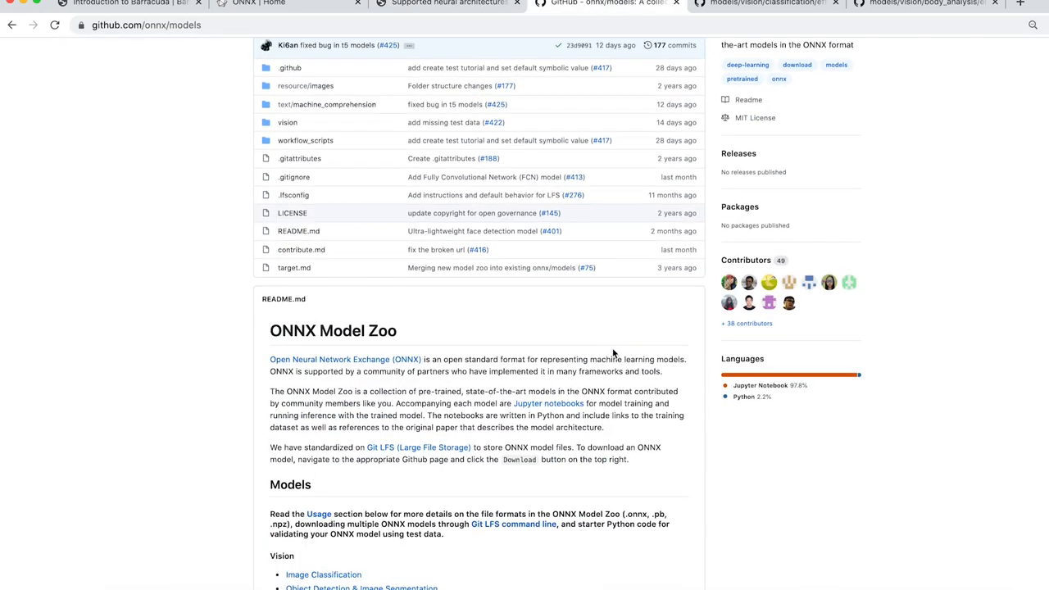
scroll(557, 373, "down", 5)
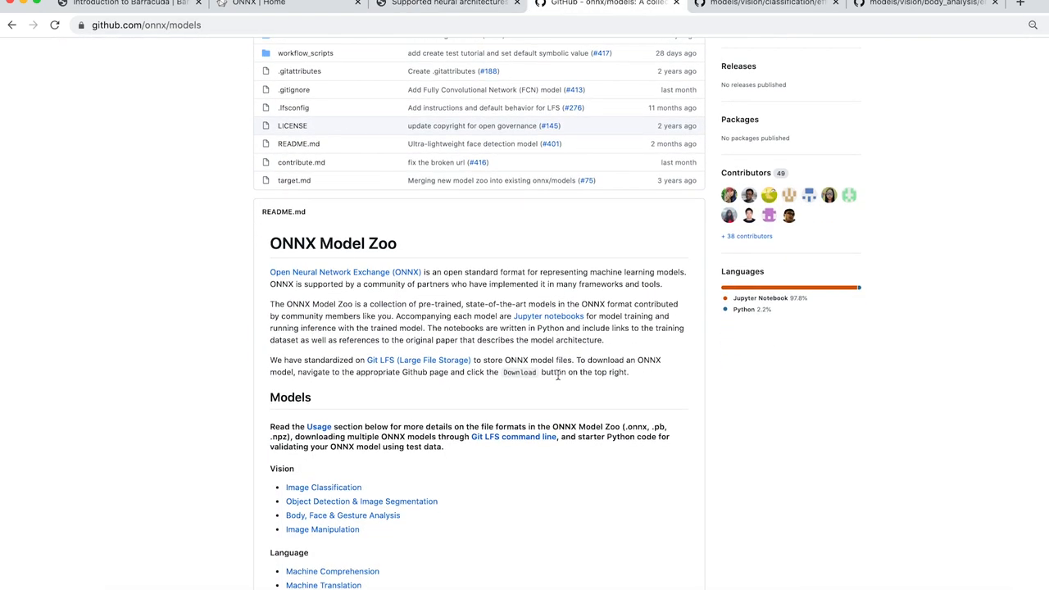
scroll(557, 375, "down", 2)
scroll(557, 379, "down", 3)
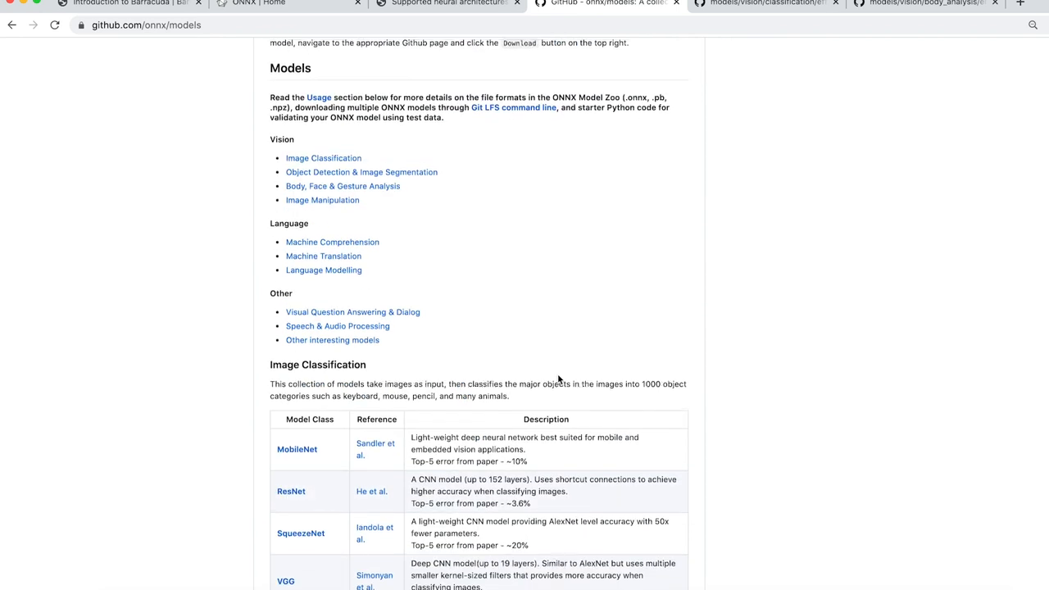
scroll(558, 379, "down", 2)
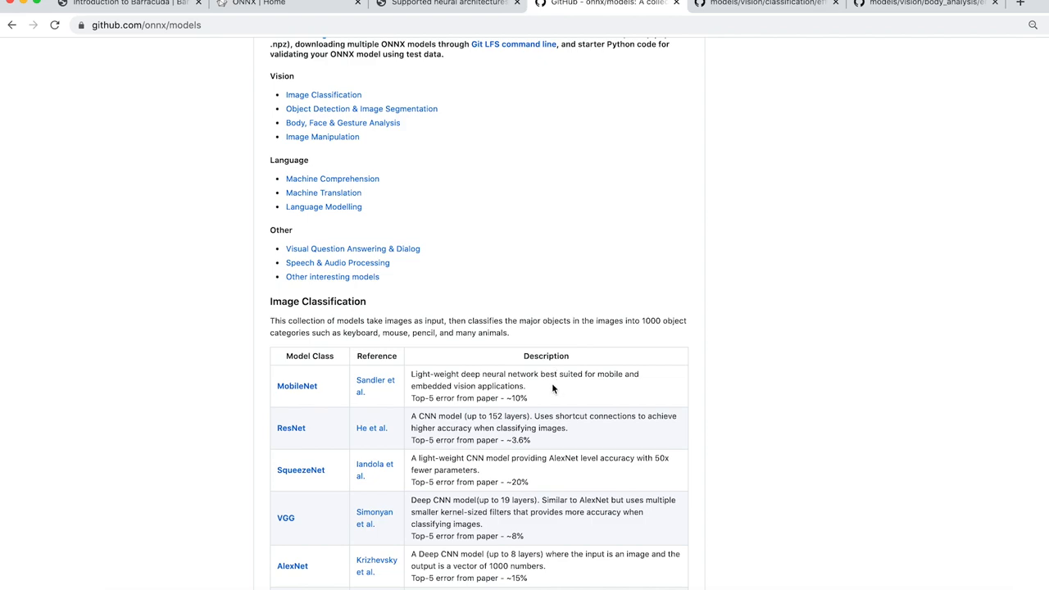
scroll(551, 388, "down", 1)
scroll(551, 389, "down", 10)
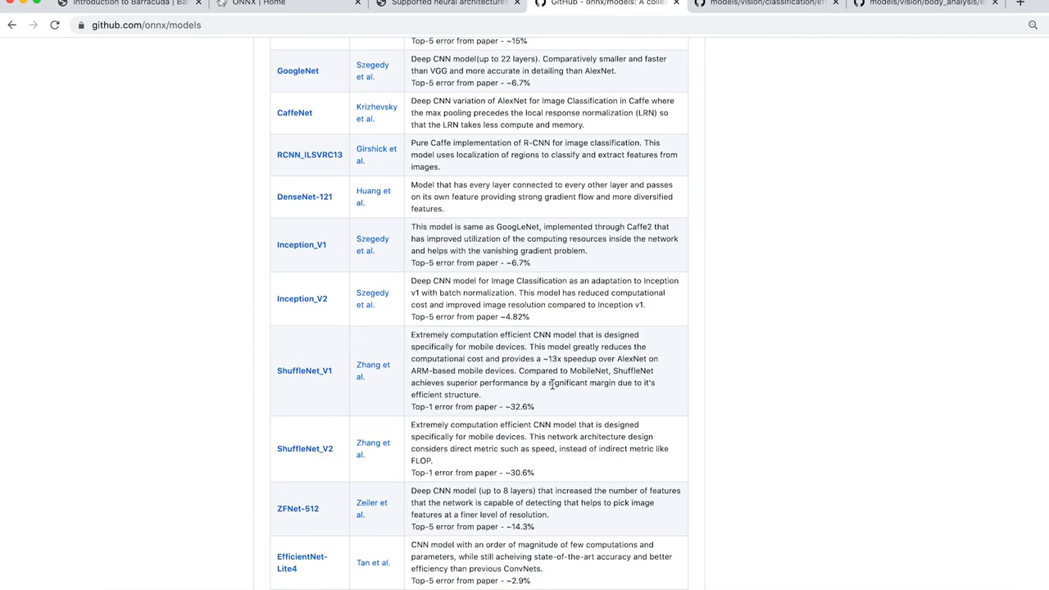
scroll(552, 382, "down", 2)
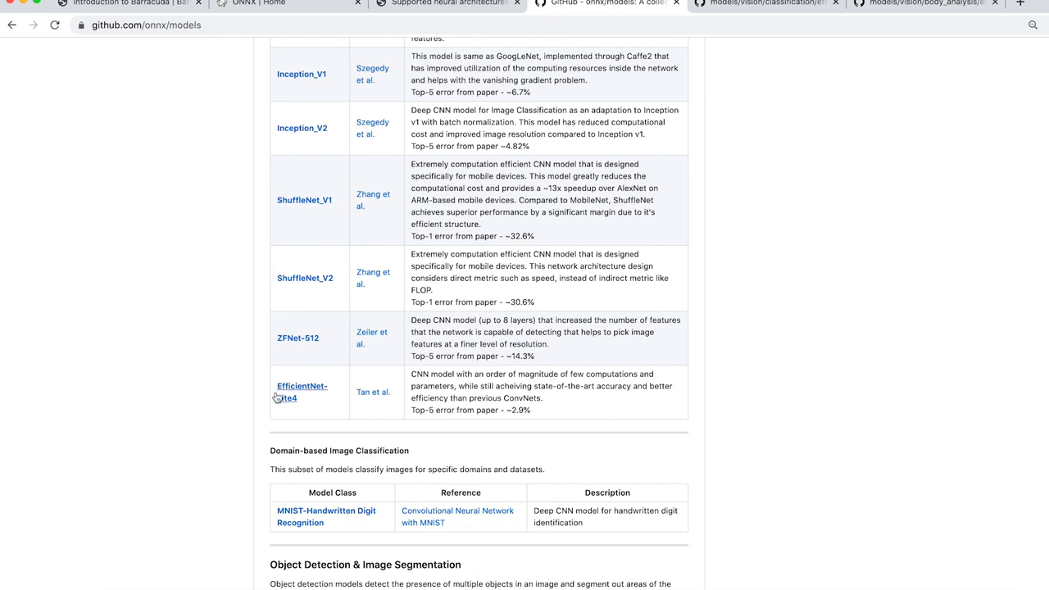
Step: Browse the EfficientNet-Lite4 folder and its dependencies, returning to the README's preprocessing code
left_click(293, 391)
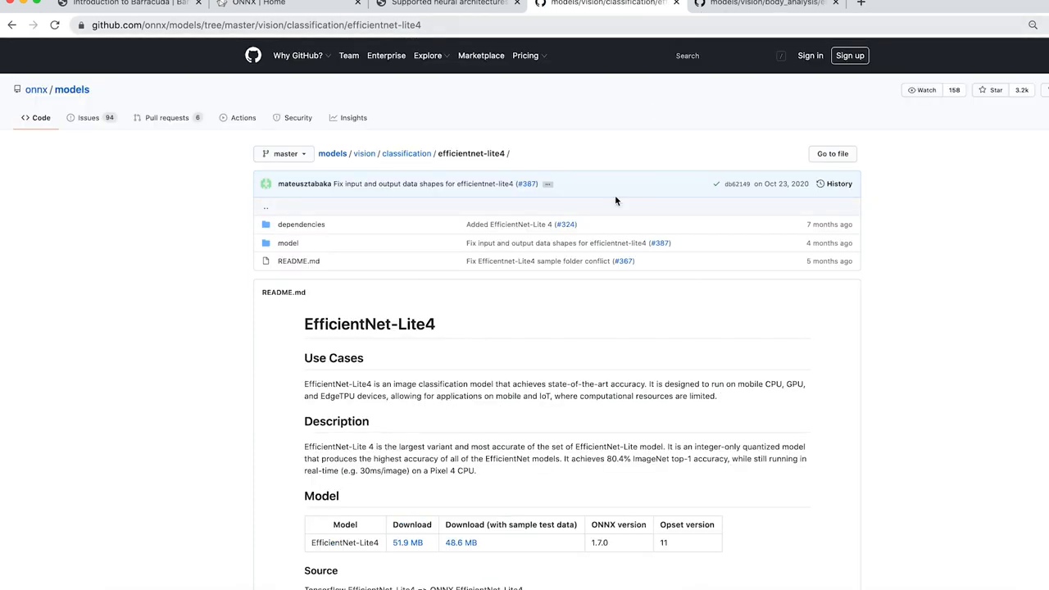
scroll(625, 339, "down", 1)
scroll(625, 345, "down", 1)
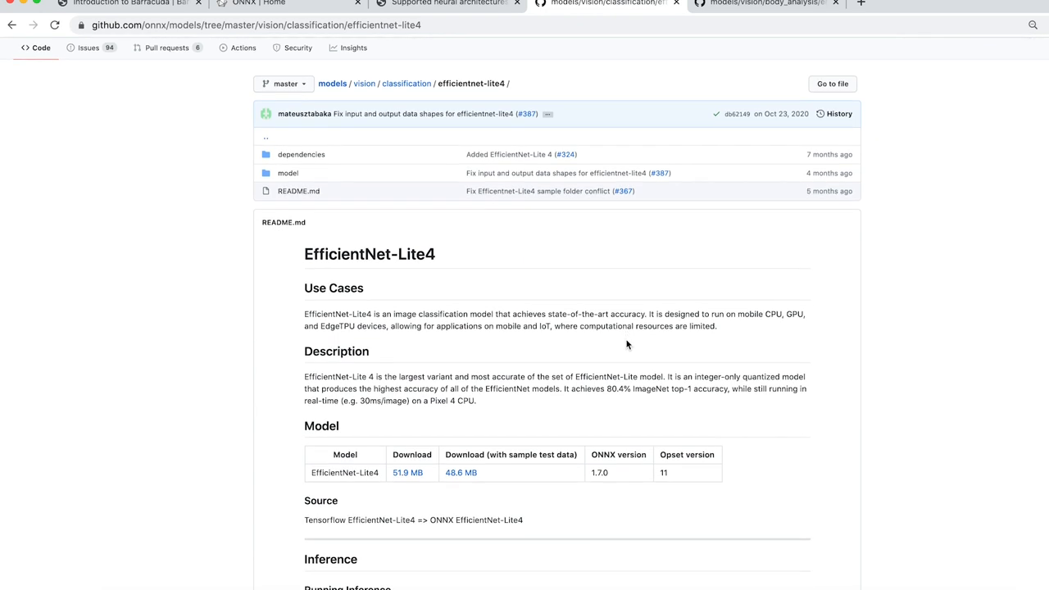
scroll(627, 344, "down", 1)
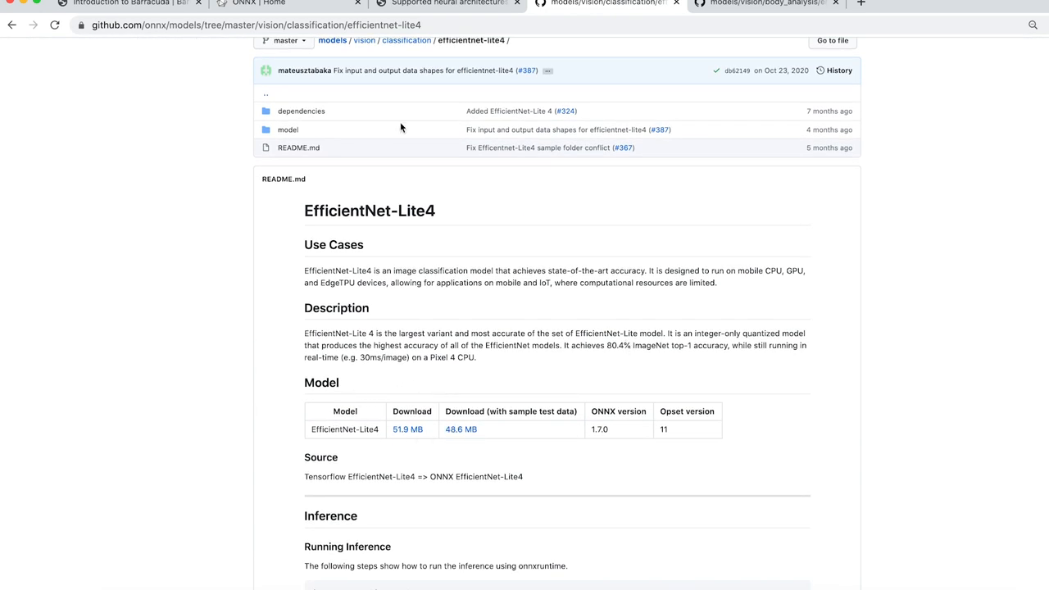
left_click(303, 114)
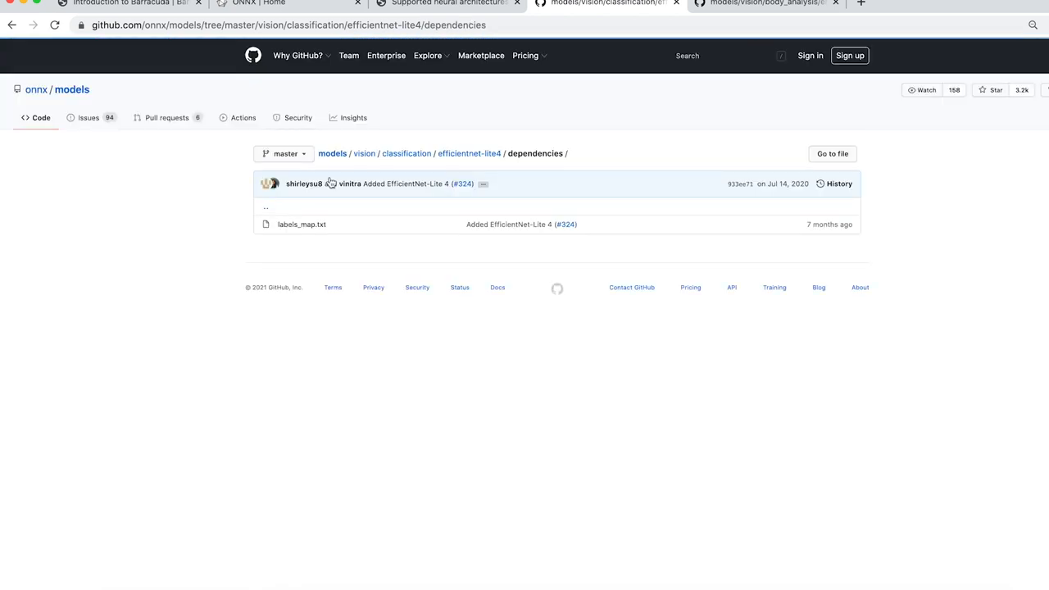
left_click(463, 152)
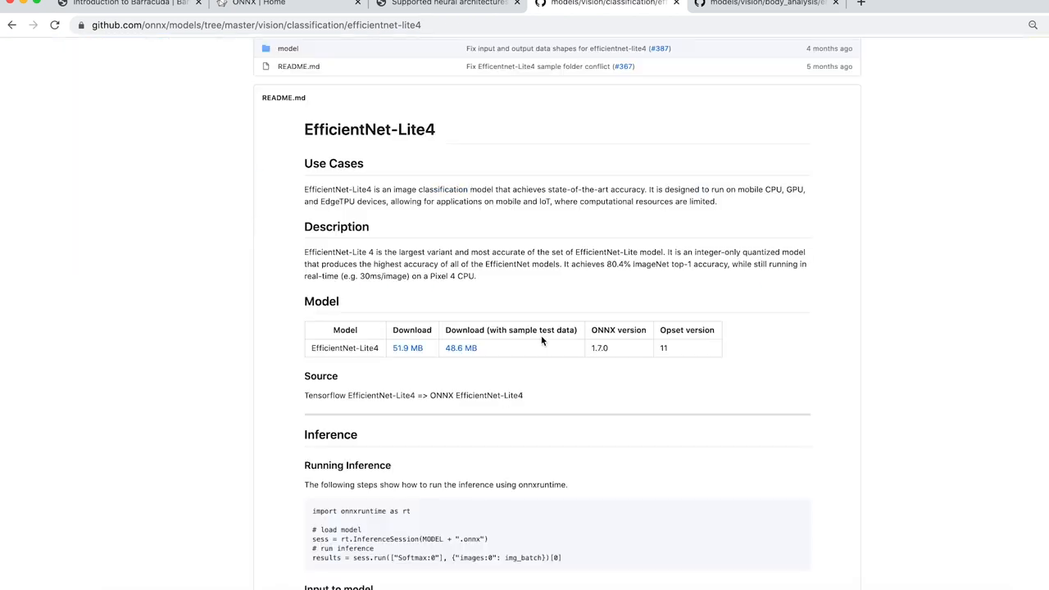
scroll(541, 340, "down", 4)
scroll(541, 340, "down", 3)
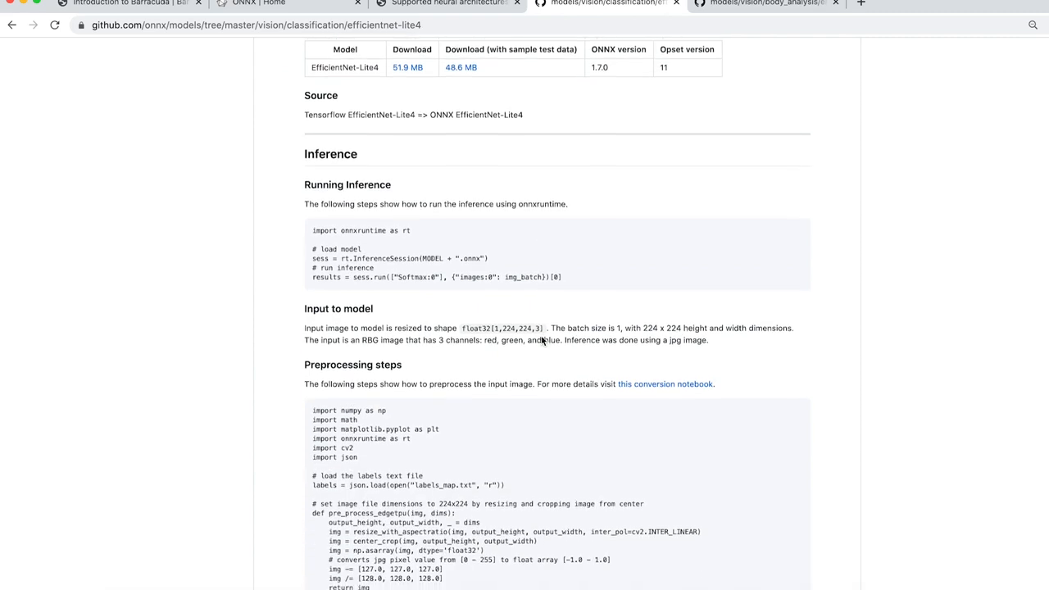
scroll(563, 403, "down", 1)
scroll(562, 398, "down", 3)
scroll(562, 401, "down", 5)
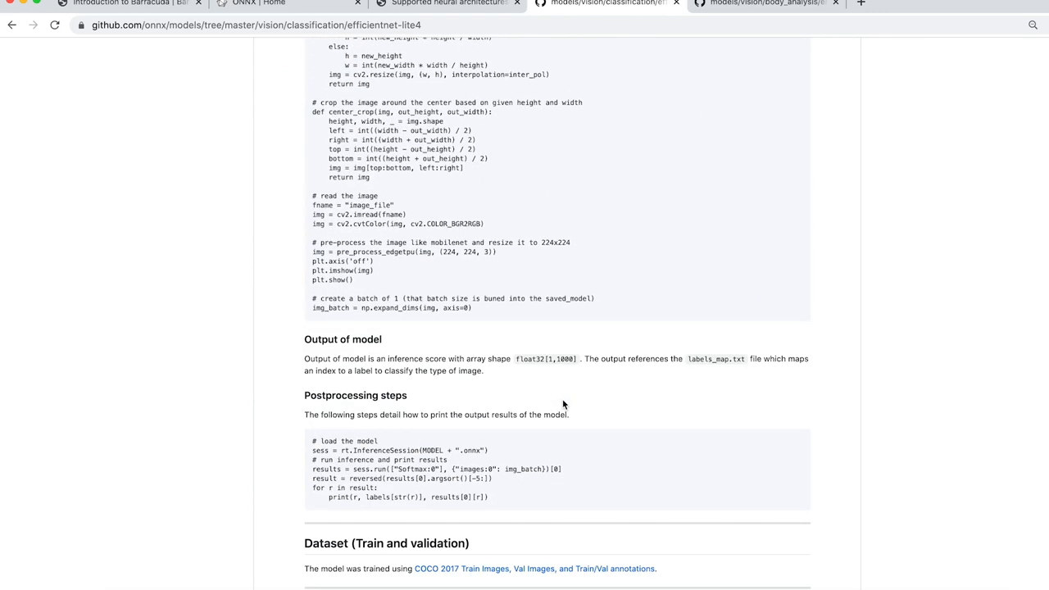
scroll(597, 375, "up", 4)
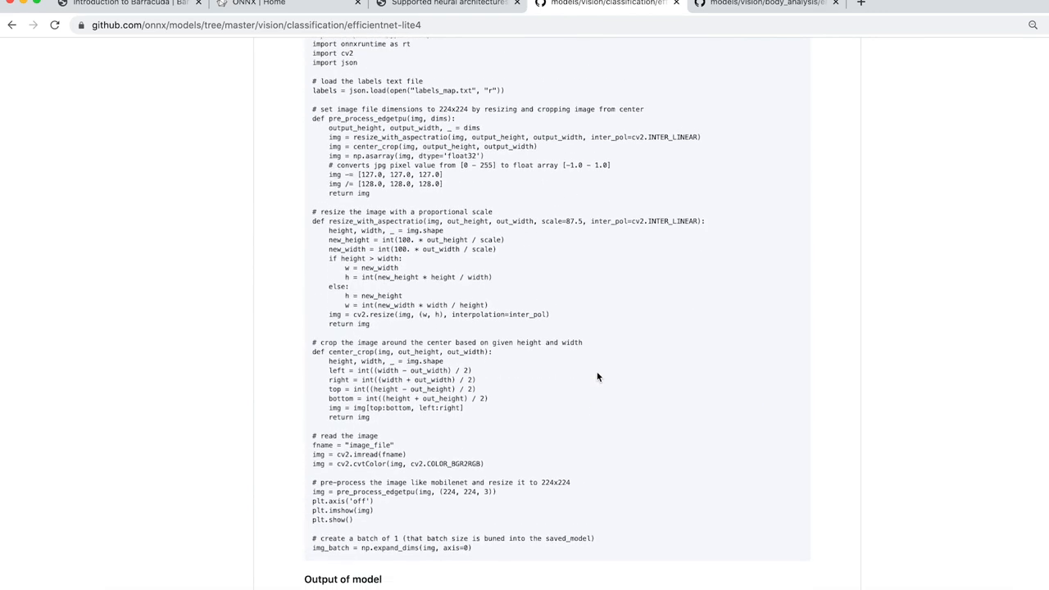
scroll(597, 375, "up", 3)
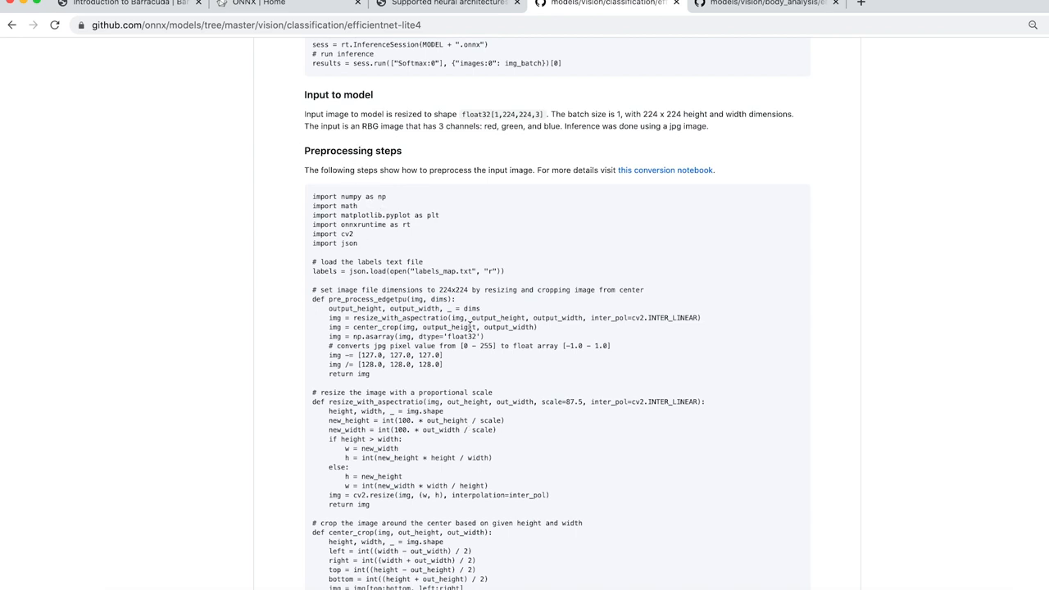
right_click(334, 288)
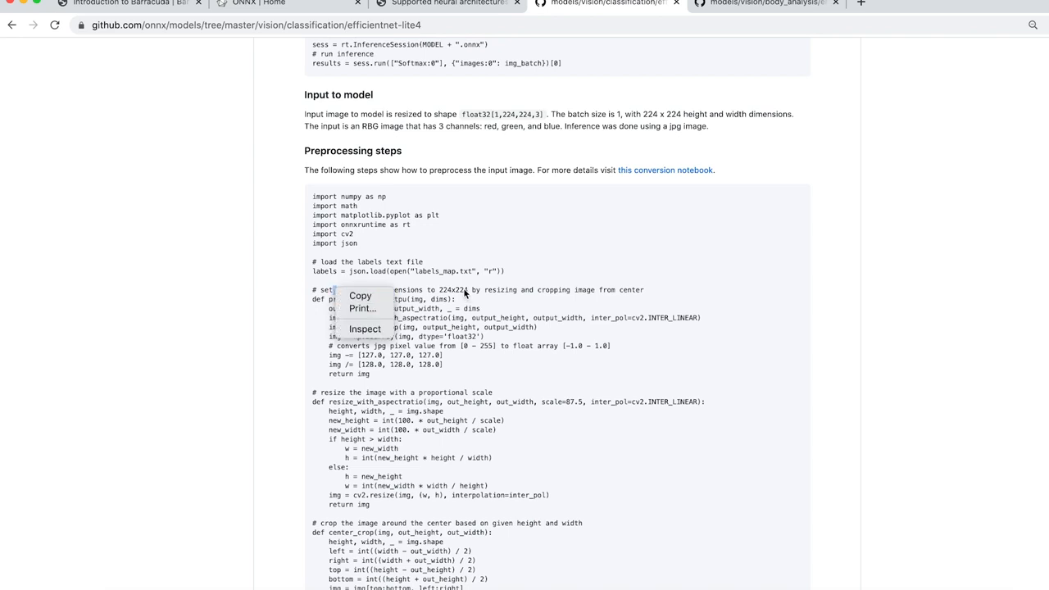
Step: Highlight the 224x224 resize-and-crop comment and the [-1.0 - 1.0] pixel range in the preprocessing notes
left_click(434, 286)
left_click_drag(334, 290, 656, 297)
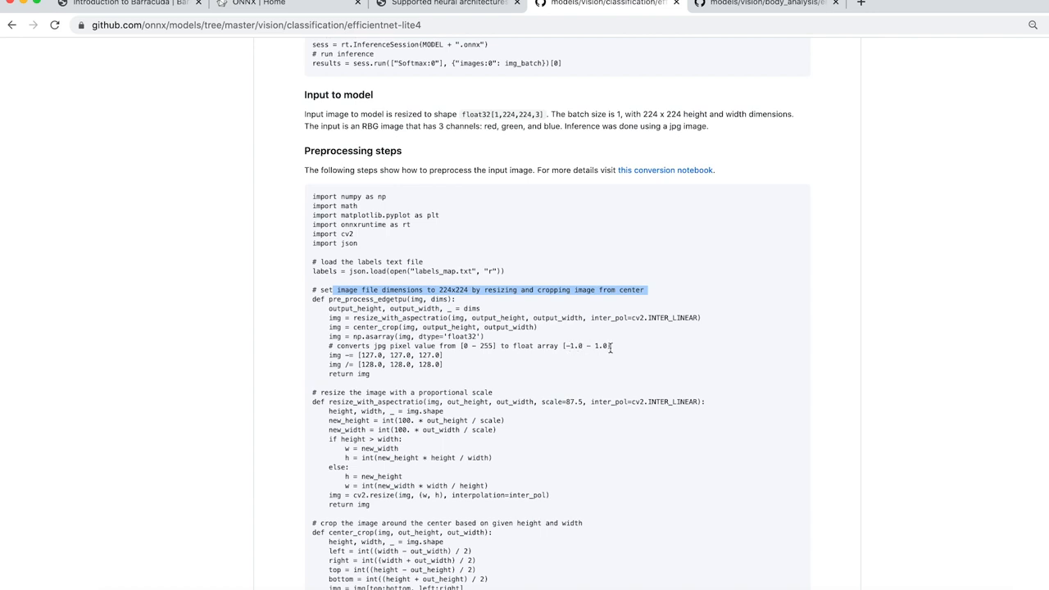
left_click_drag(612, 346, 562, 345)
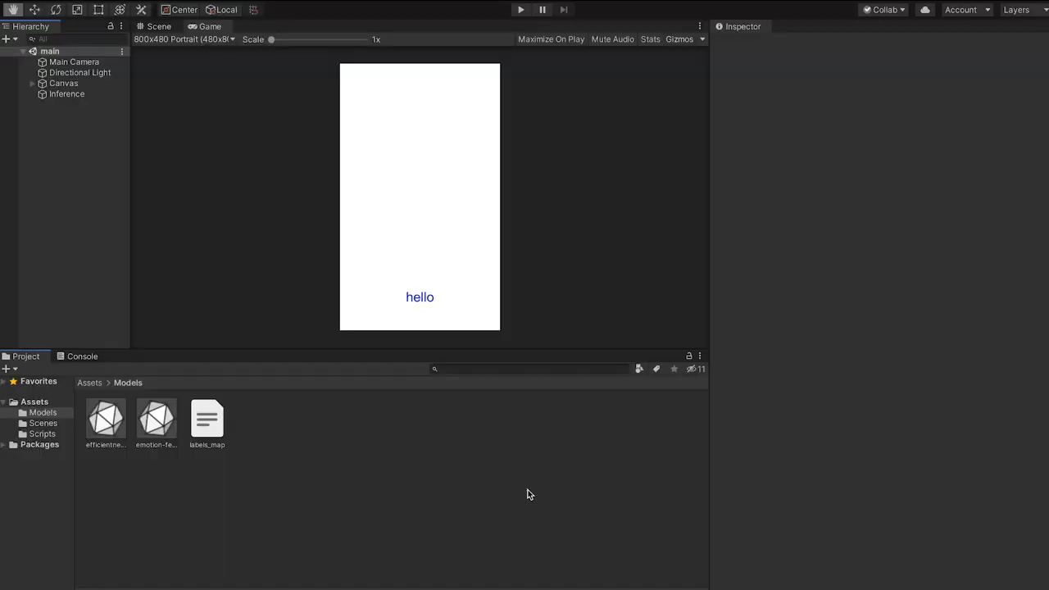
Step: Inspect the efficientnet-lite4-11 import details (input 1,224,3,224, Softmax 1,1,1,1000) and the labels_map asset
left_click(99, 422)
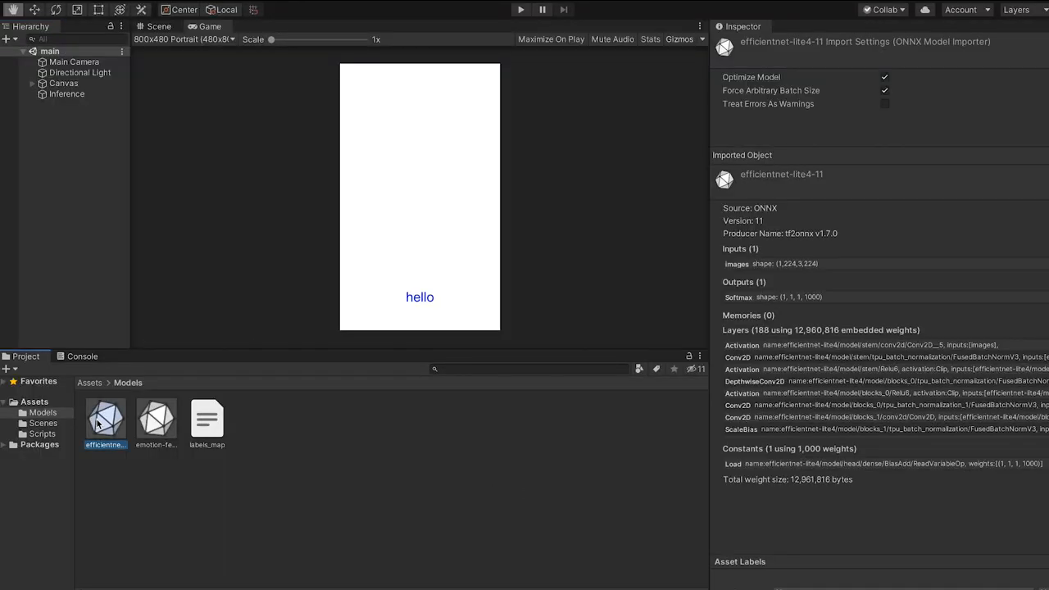
left_click(206, 429)
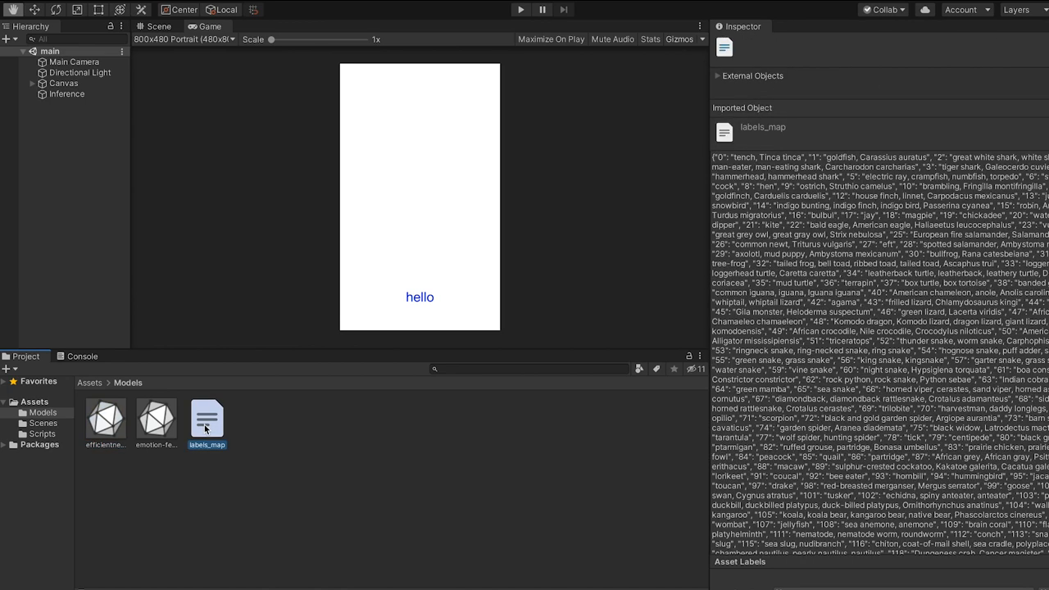
left_click(261, 442)
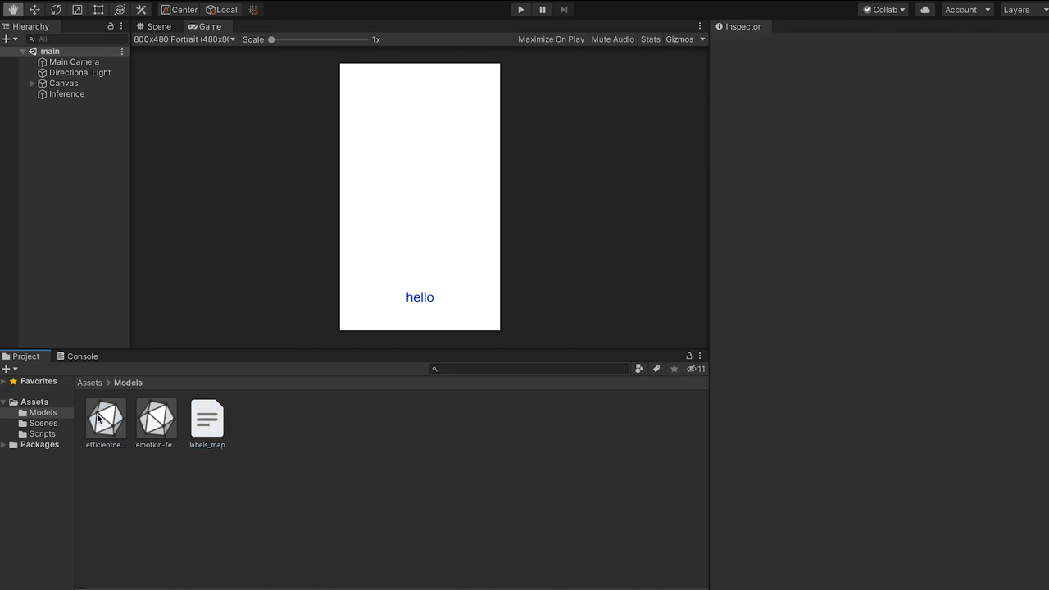
left_click(97, 419)
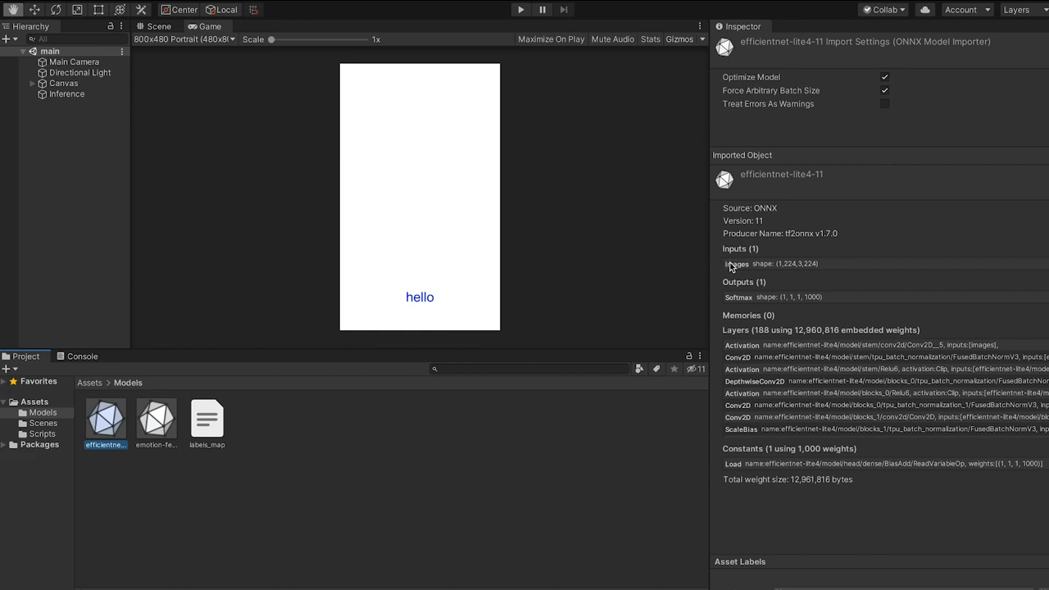
left_click(804, 270)
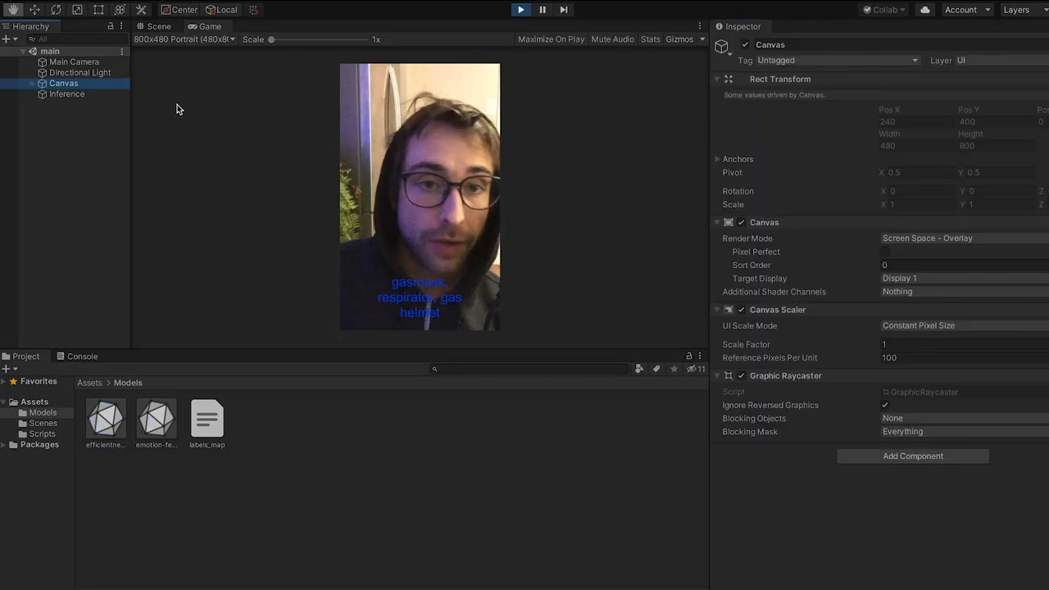
Step: Inspect the CamFeed object's aspect-ratio fitting and review CameraView.cs setting the aspectRatio property
left_click(32, 84)
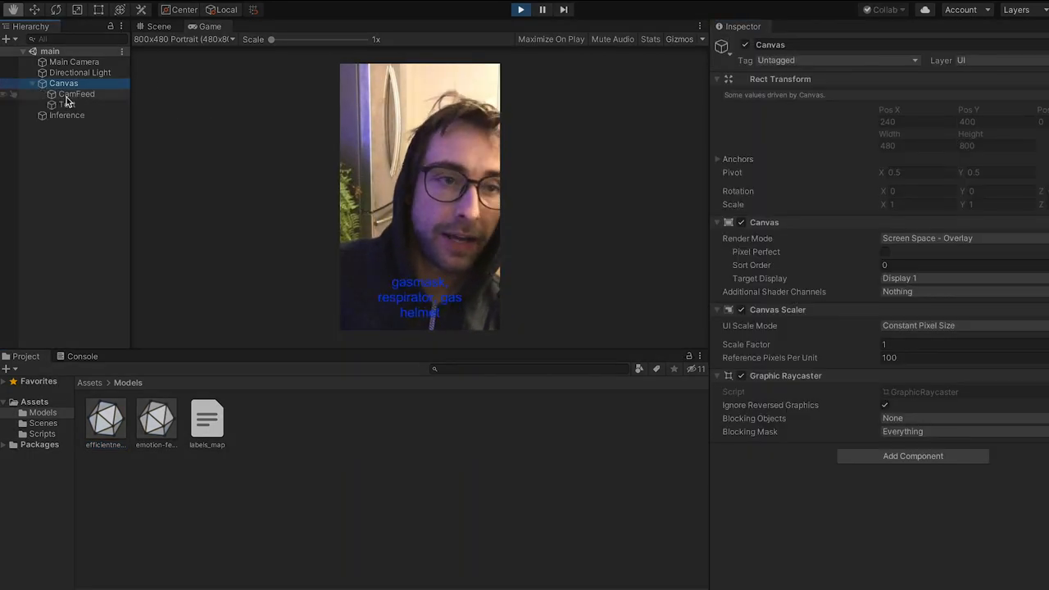
left_click(70, 94)
left_click(828, 399)
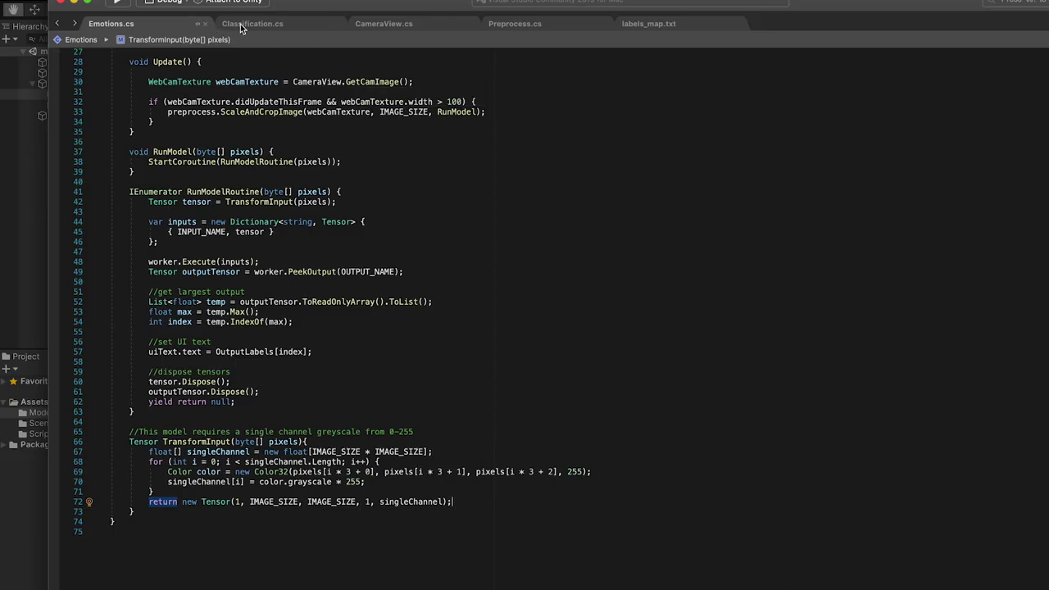
left_click(384, 23)
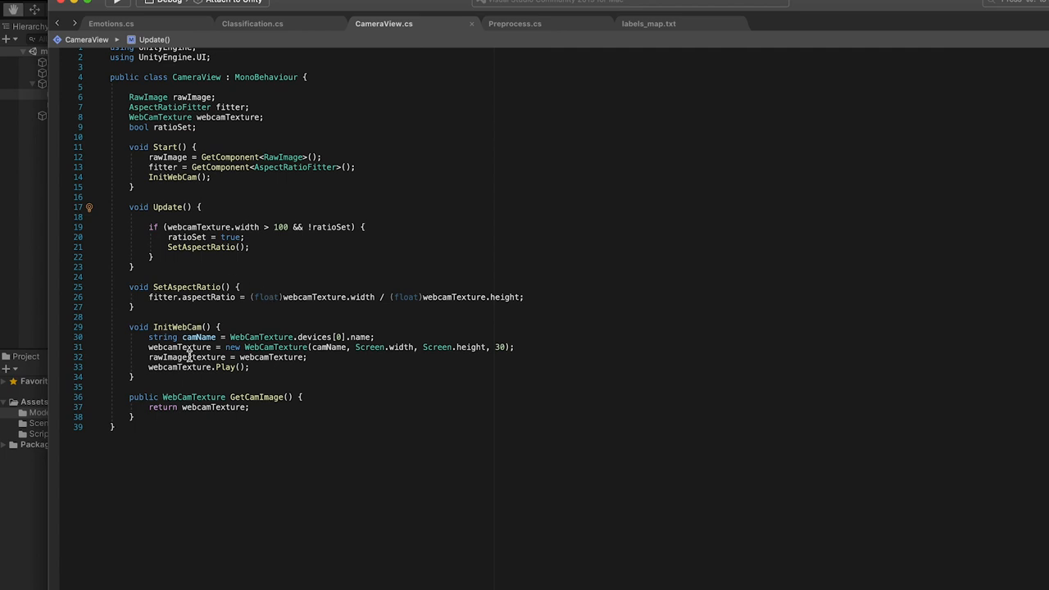
double_click(195, 299)
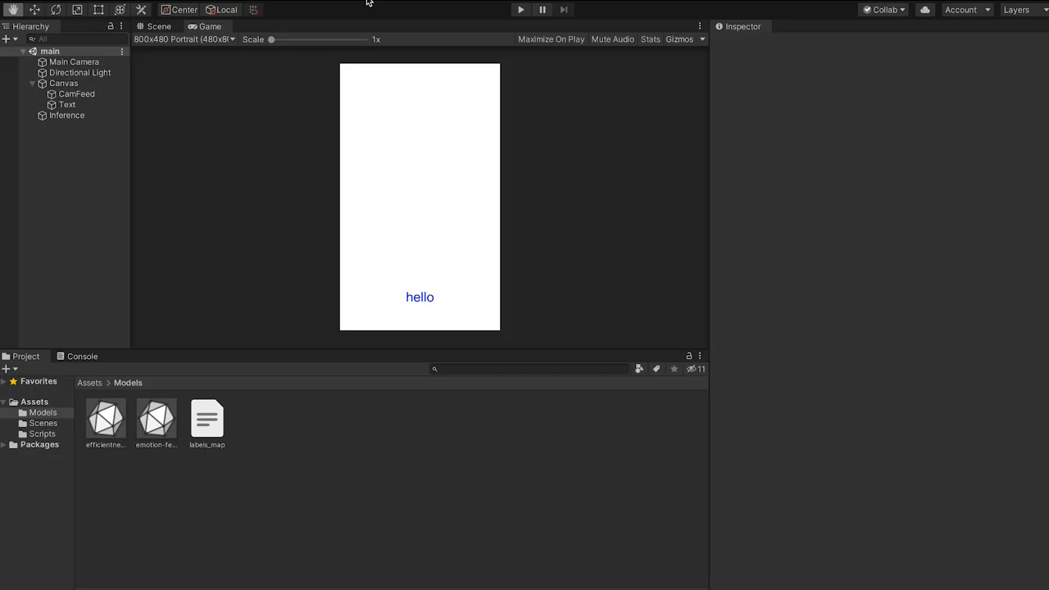
Step: Select the Inference object and open its Classification script in Visual Studio
left_click(32, 82)
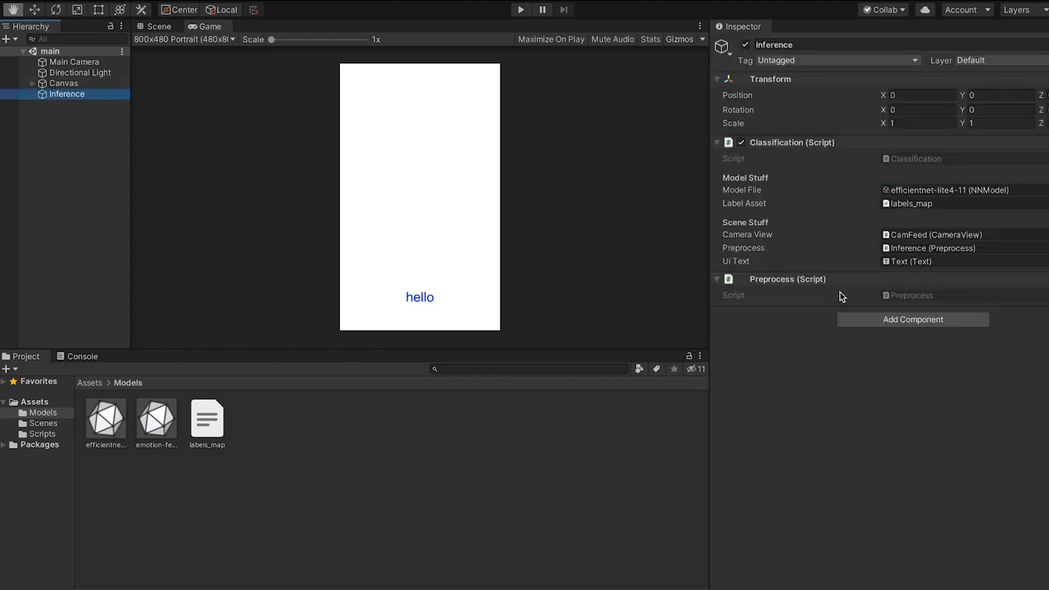
left_click(931, 163)
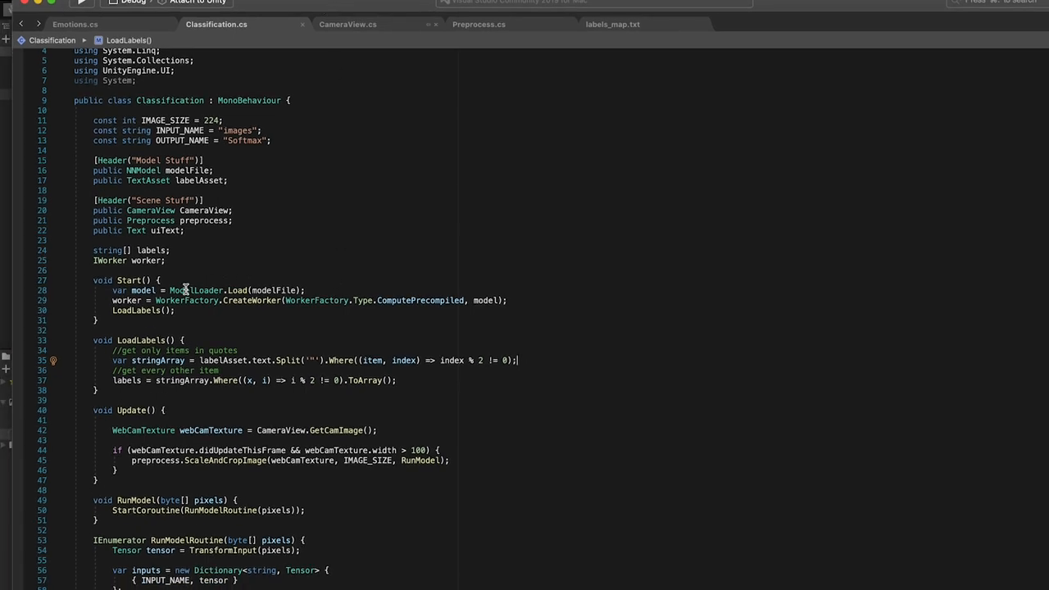
Step: Review model loading, CreateWorker and LoadLabels in Start, and peek at labels_map.txt around the goldfish label
triple_click(233, 290)
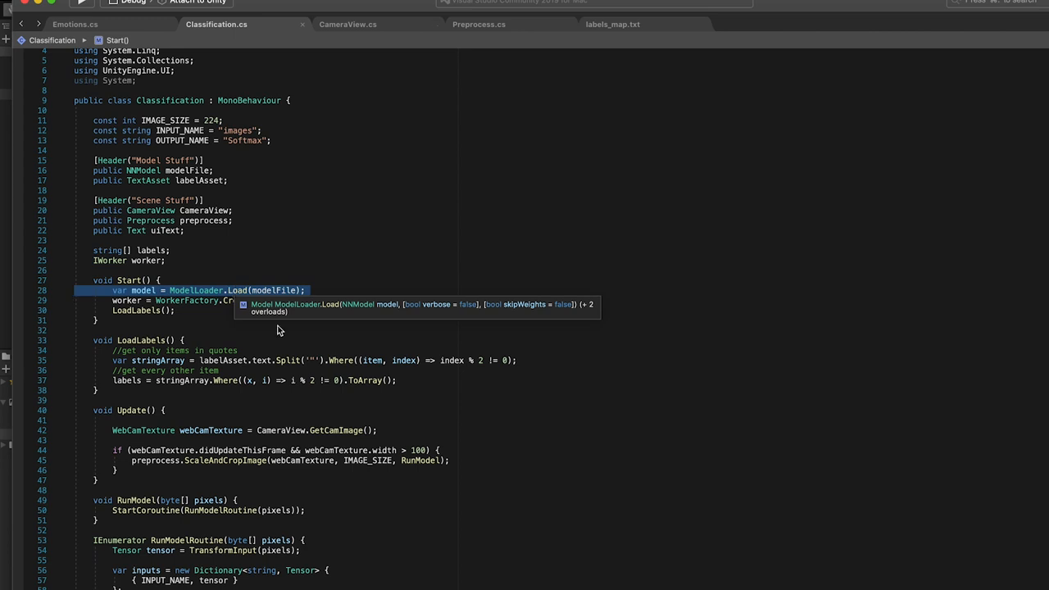
left_click(253, 300)
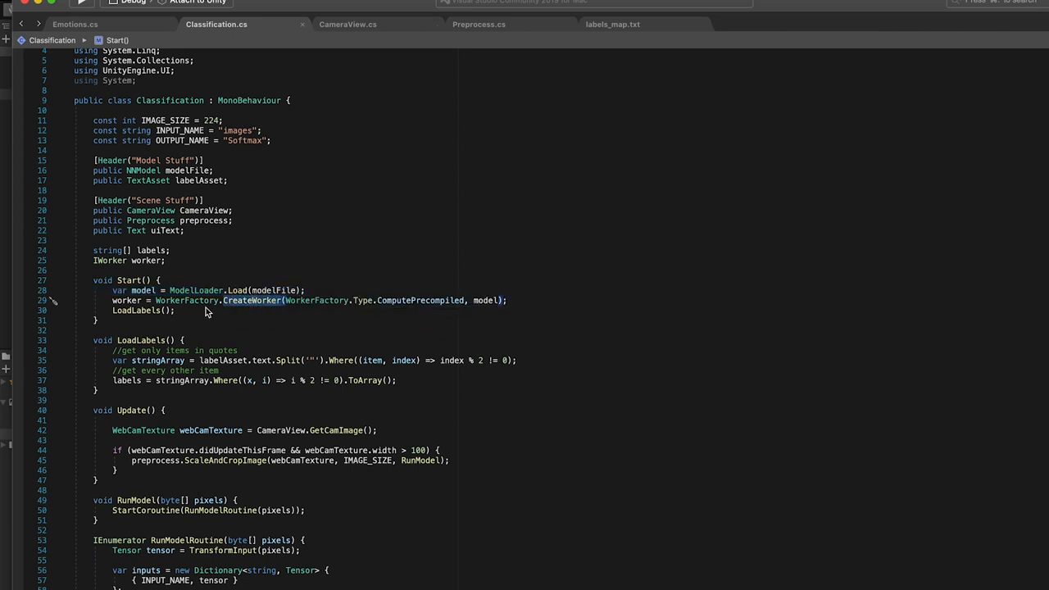
left_click(141, 311)
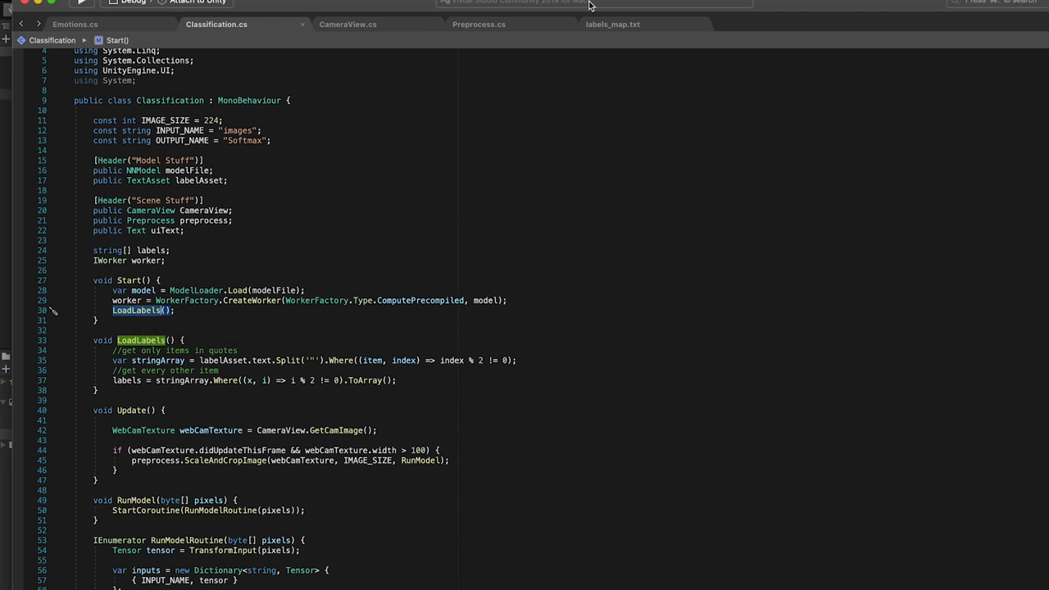
left_click(604, 27)
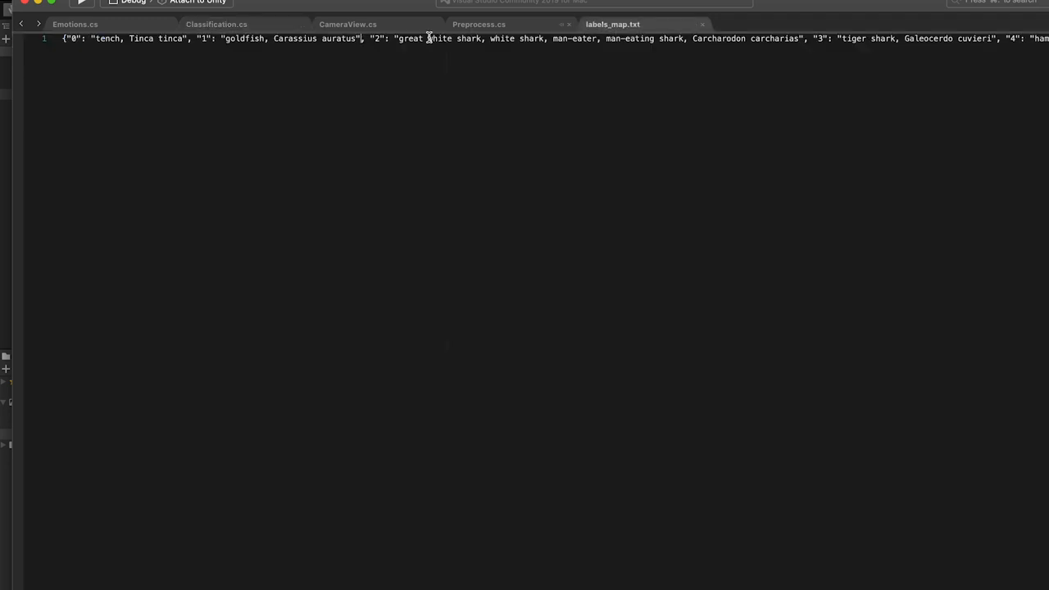
left_click(367, 39)
left_click(229, 27)
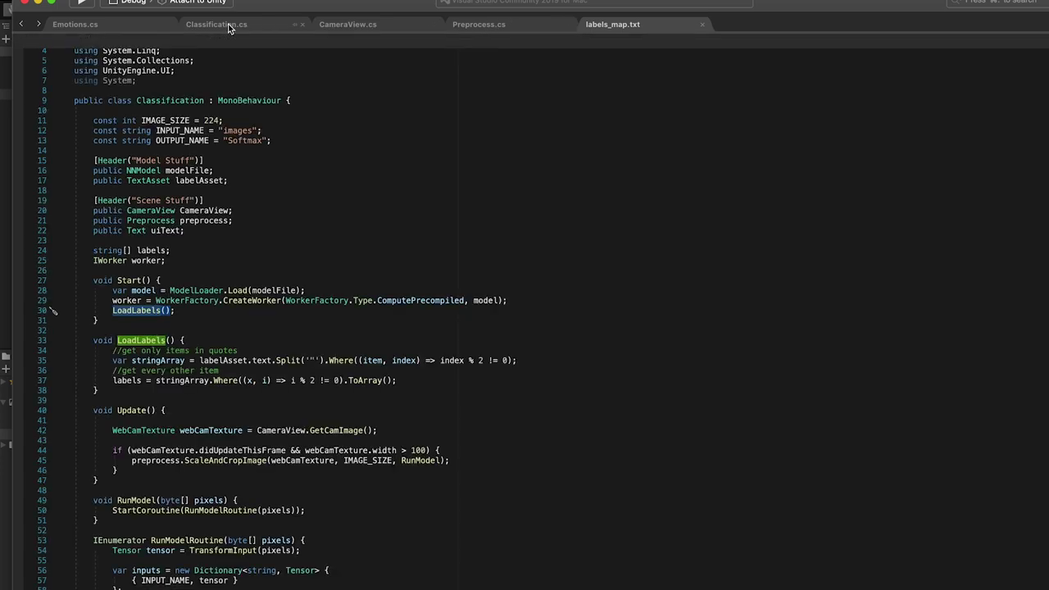
Step: Walk through LoadLabels: the quote-splitting line, the Where/modulo filter and the labels field declaration
triple_click(272, 361)
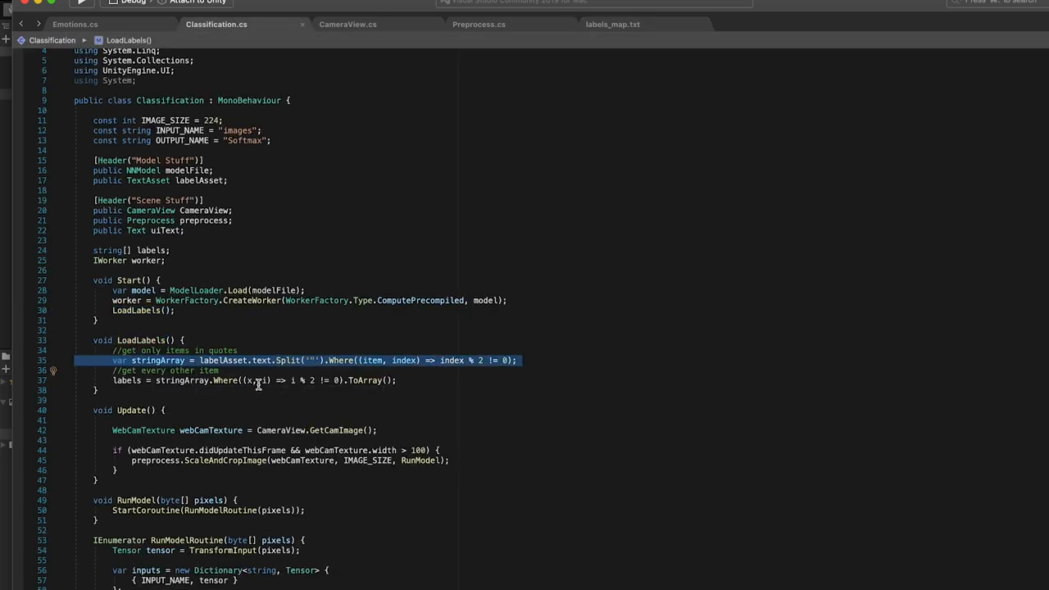
left_click(237, 380)
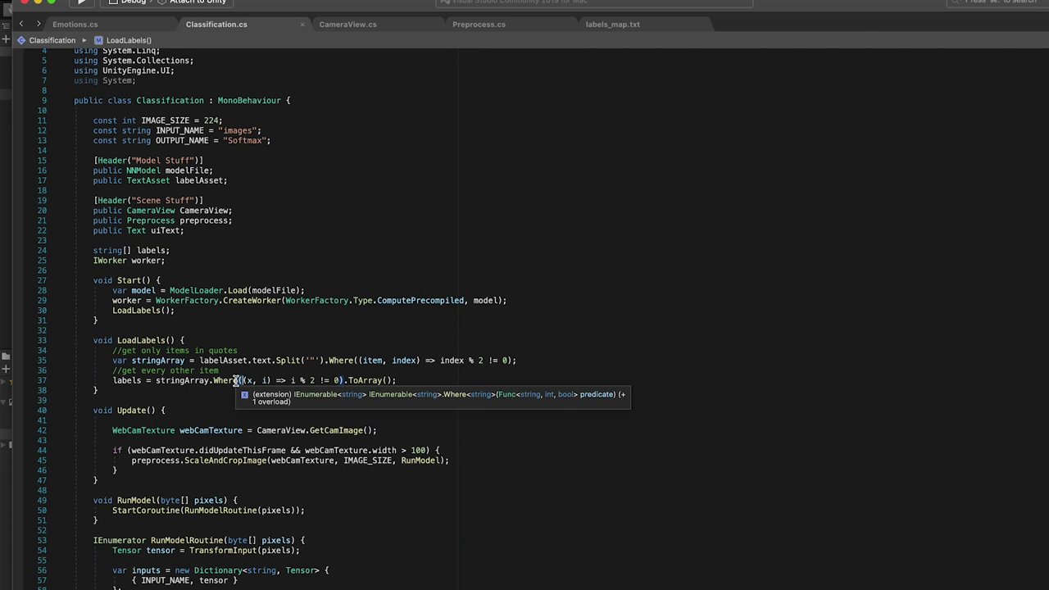
left_click(322, 382)
triple_click(322, 381)
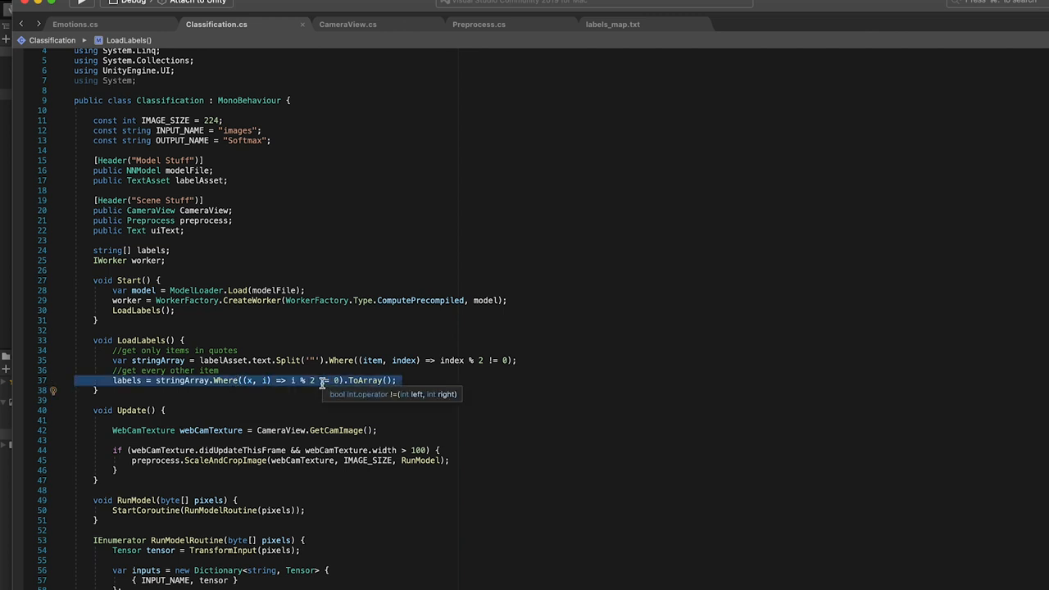
left_click(121, 381)
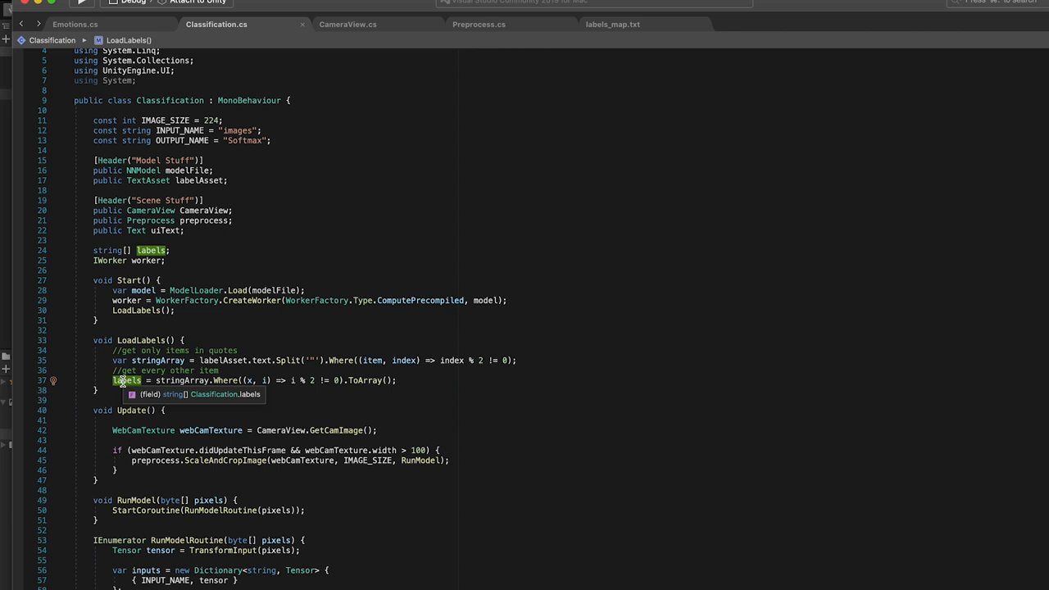
scroll(121, 381, "down", 3)
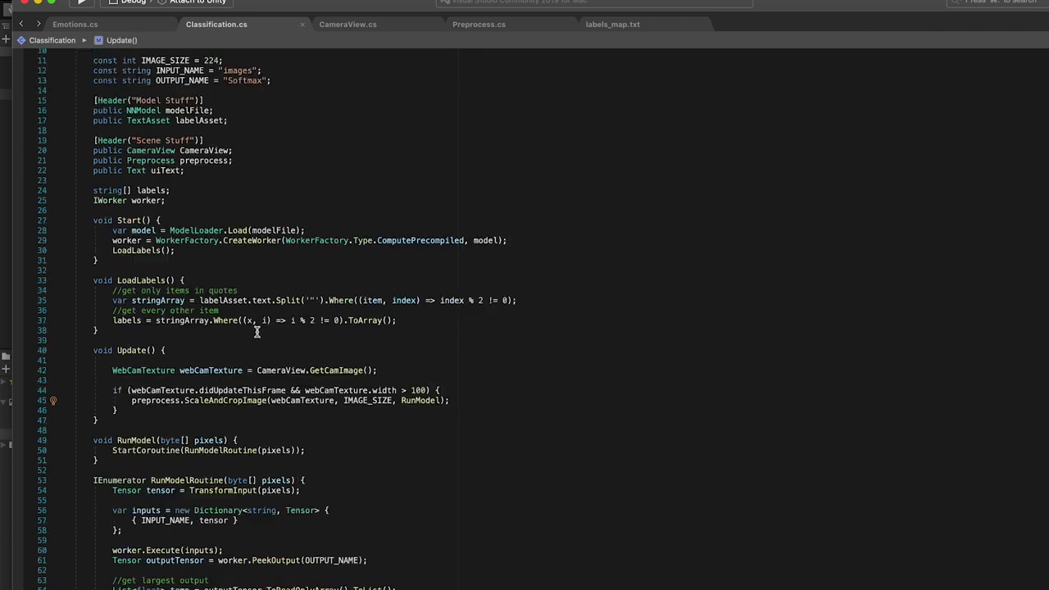
Step: Review Update's webCamTexture use and the preprocess ScaleAndCropImage call, then return to the EfficientNet-Lite4 GitHub page
left_click(121, 350)
left_click(226, 370)
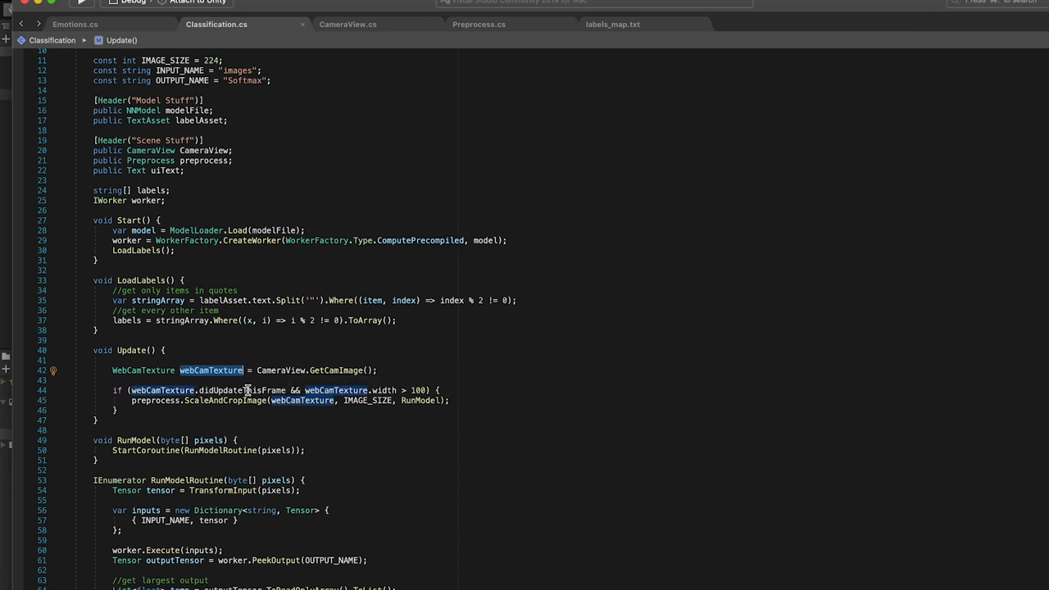
left_click(153, 400)
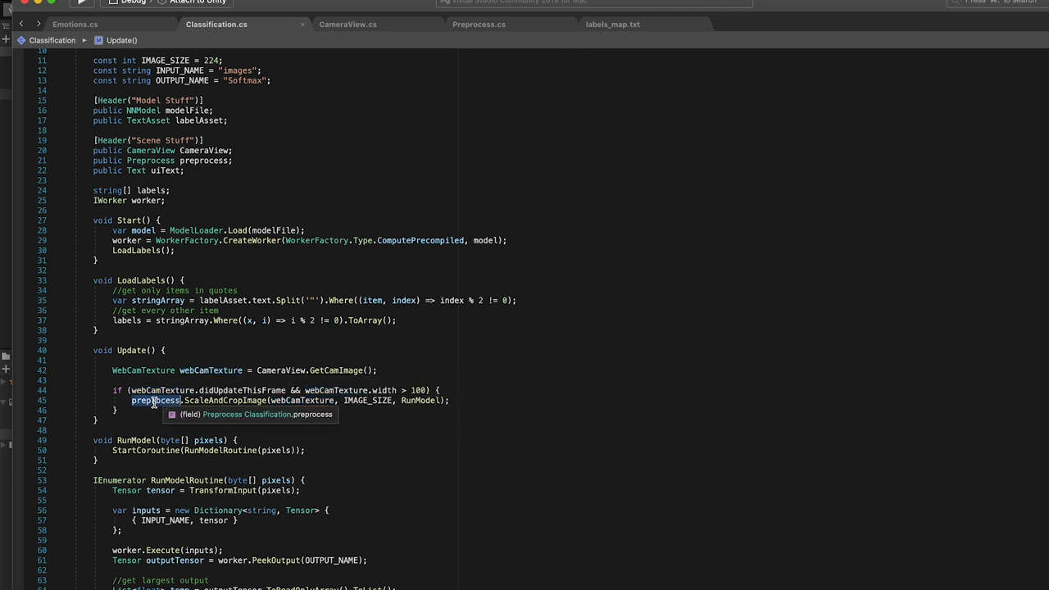
mouse_move(224, 400)
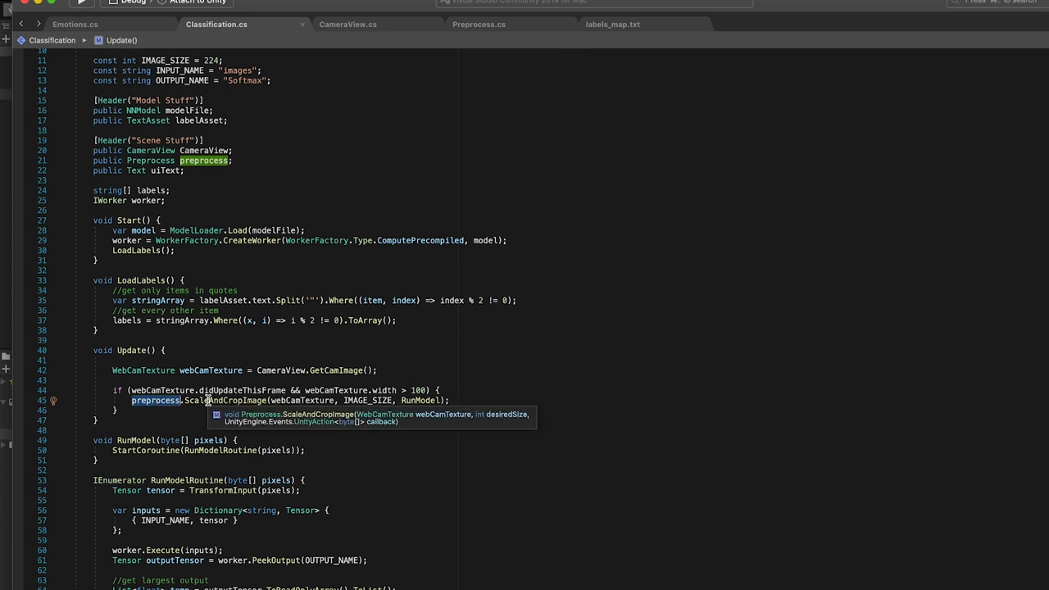
left_click(398, 369)
left_click(475, 413)
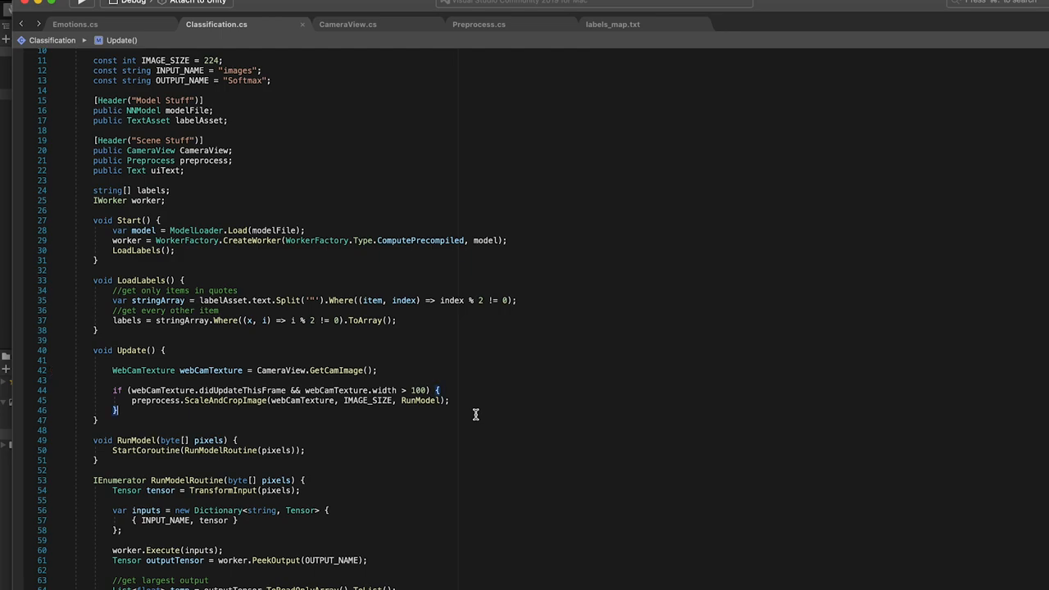
left_click(182, 583)
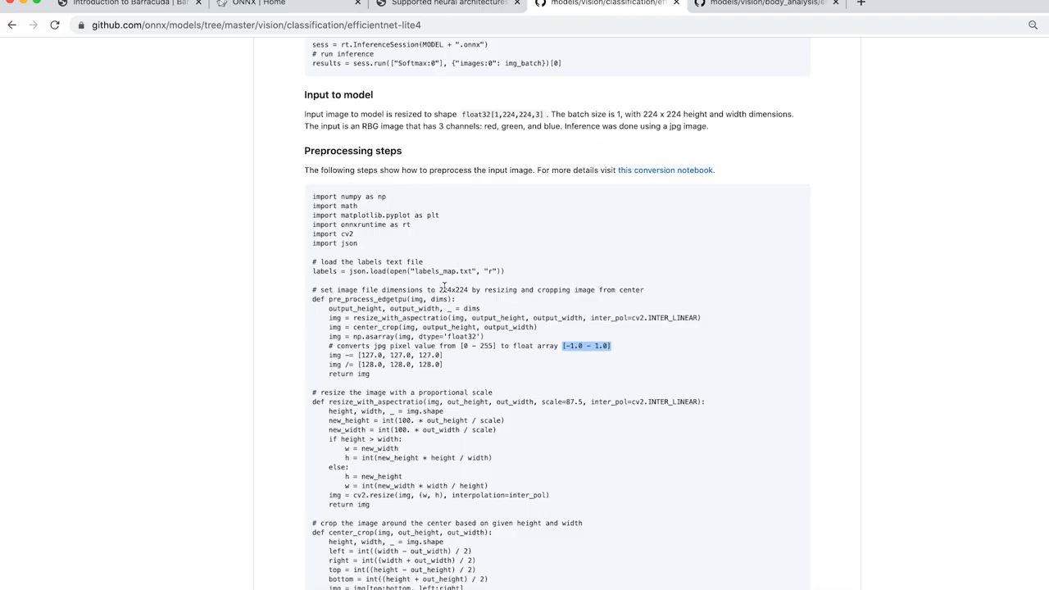
Step: Highlight the 224x224 image-size note in the GitHub preprocessing code
double_click(443, 289)
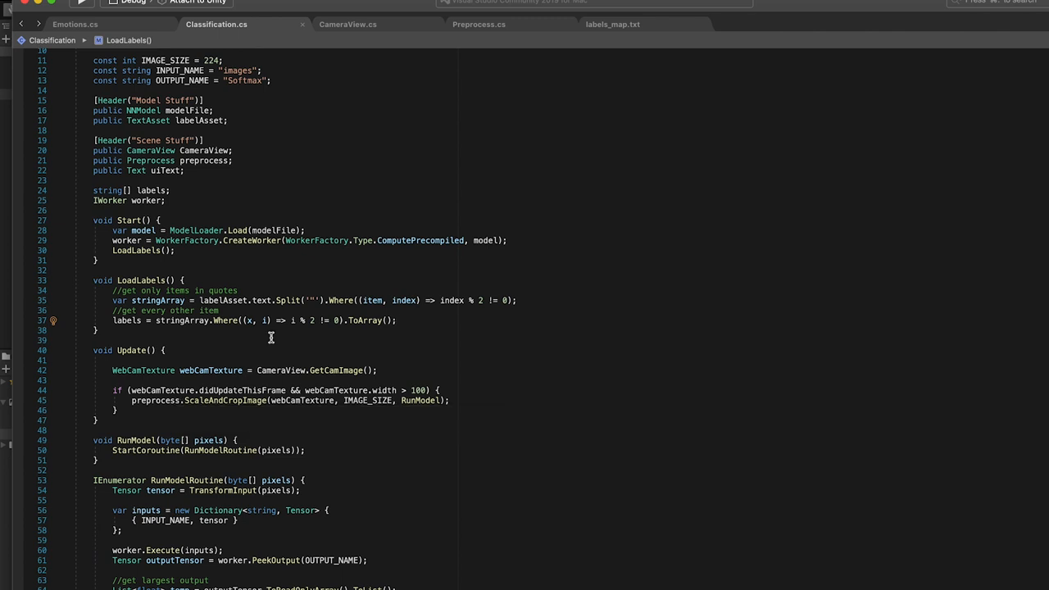
Step: Follow the preprocess call into Preprocess.cs, examining AsyncGPUReadback, renderTexture uses and the scale/offset lines 21–22
double_click(168, 401)
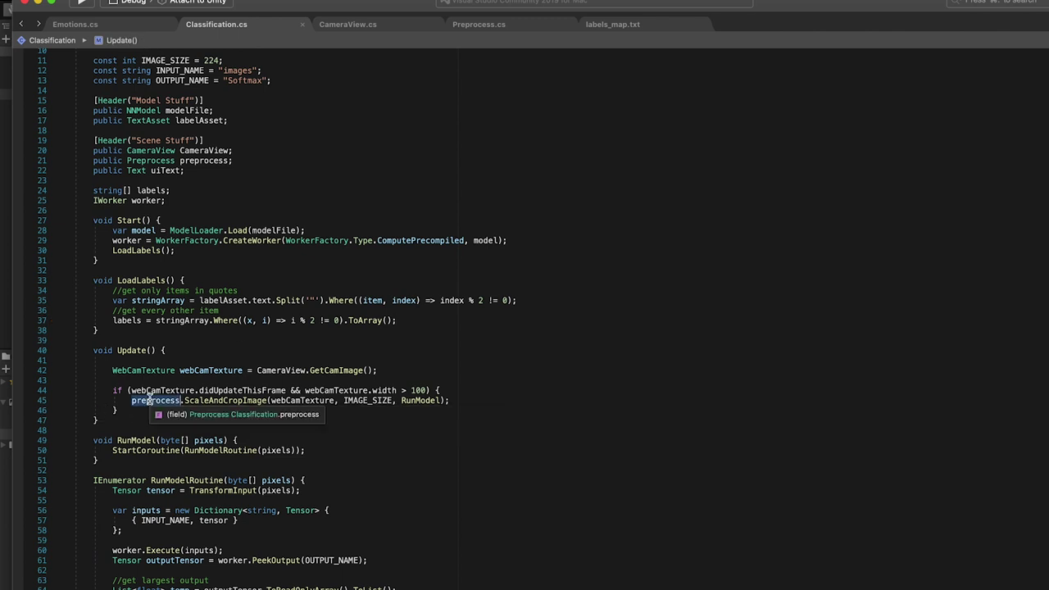
left_click(471, 24)
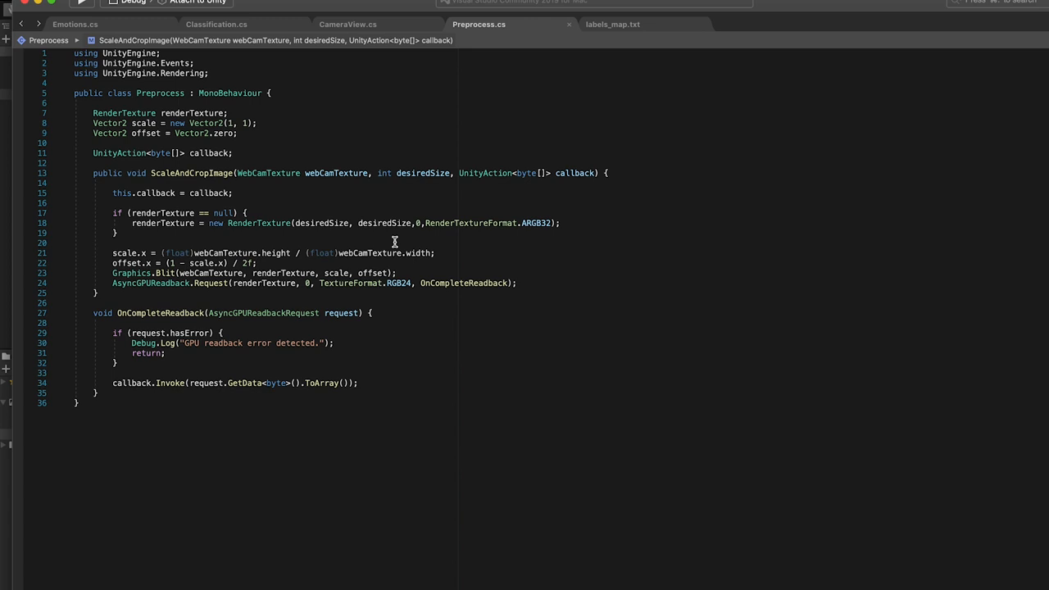
double_click(155, 282)
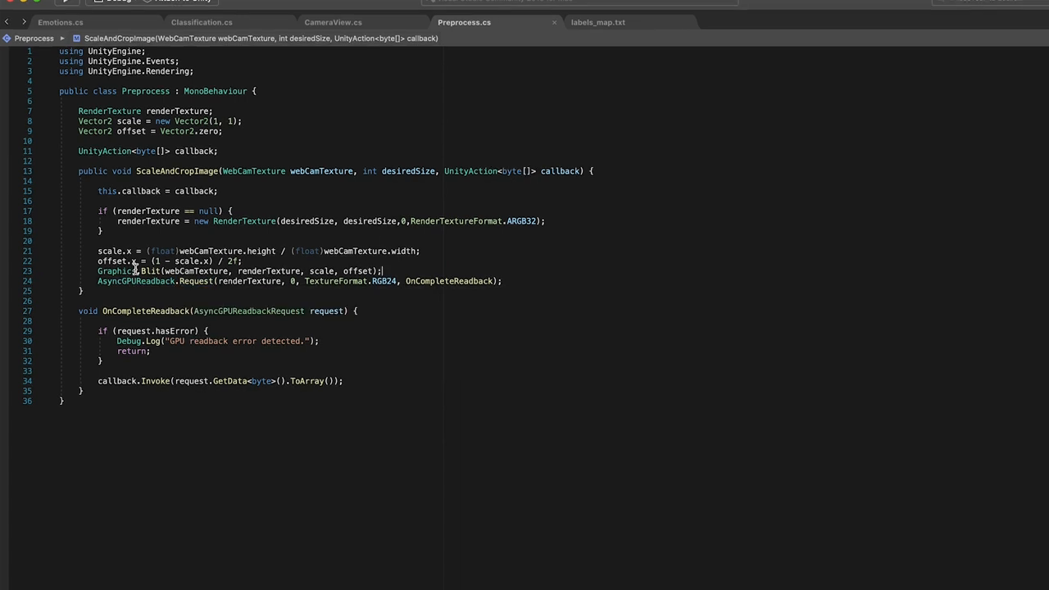
left_click(104, 262)
left_click(196, 270)
left_click(259, 272)
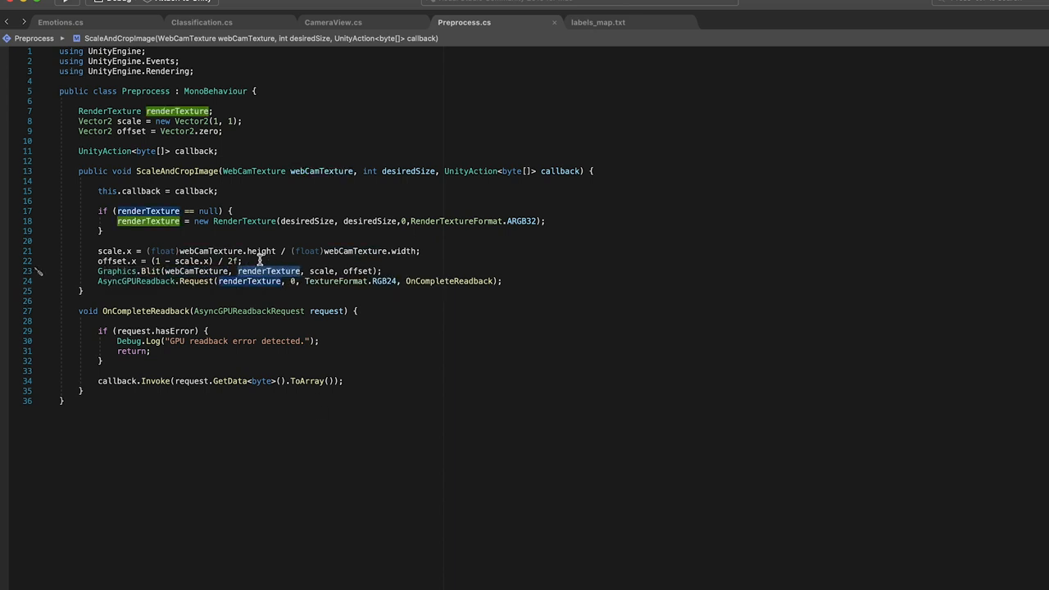
left_click_drag(242, 260, 57, 252)
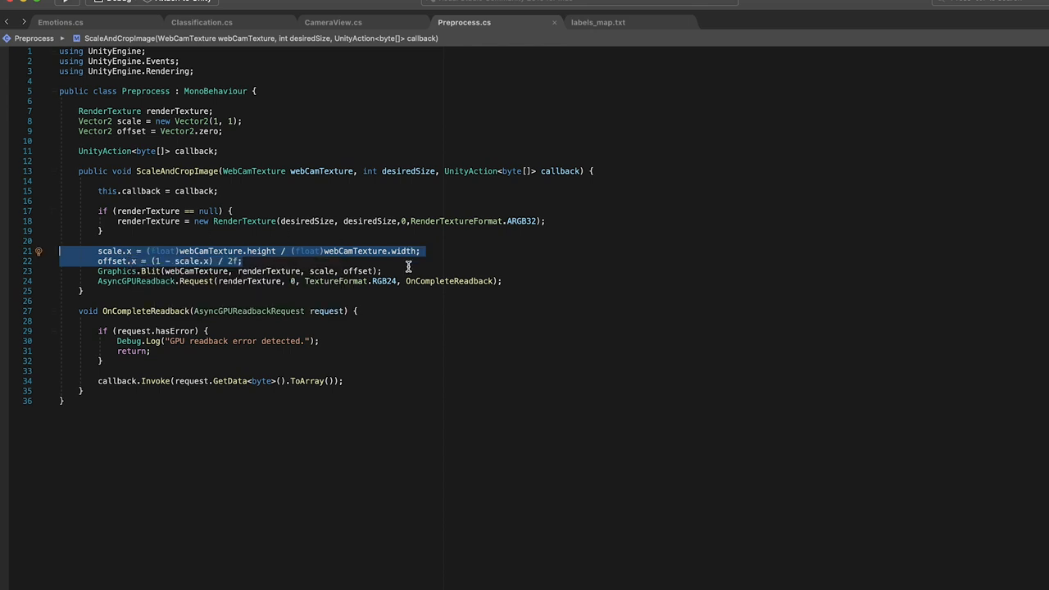
Step: Review the RenderTexture of desiredSize, the GPU readback Request and callback data, then navigate back to Classification.cs line 45
double_click(242, 219)
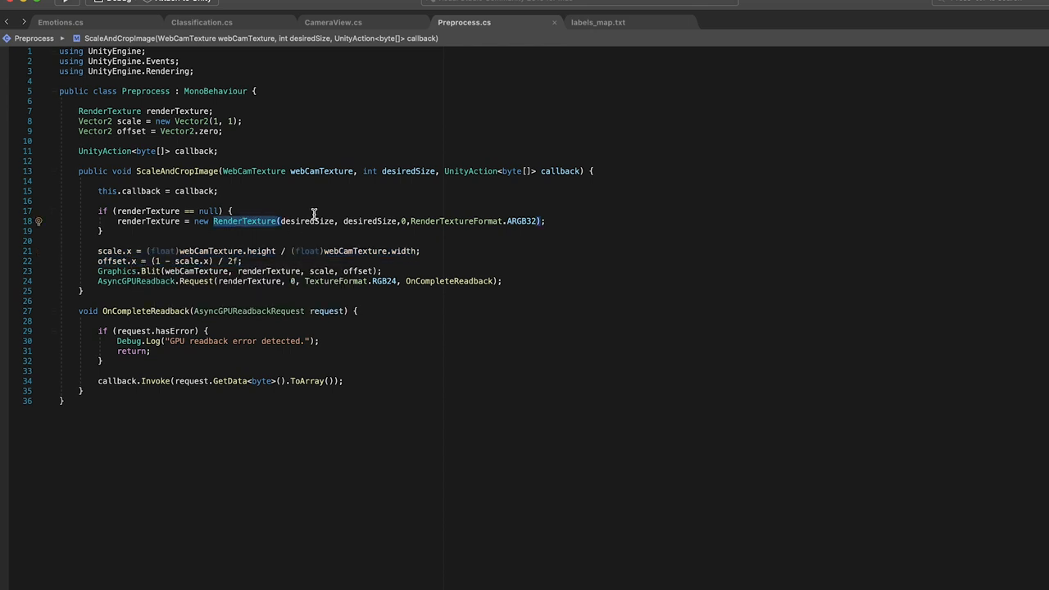
double_click(310, 220)
mouse_move(308, 221)
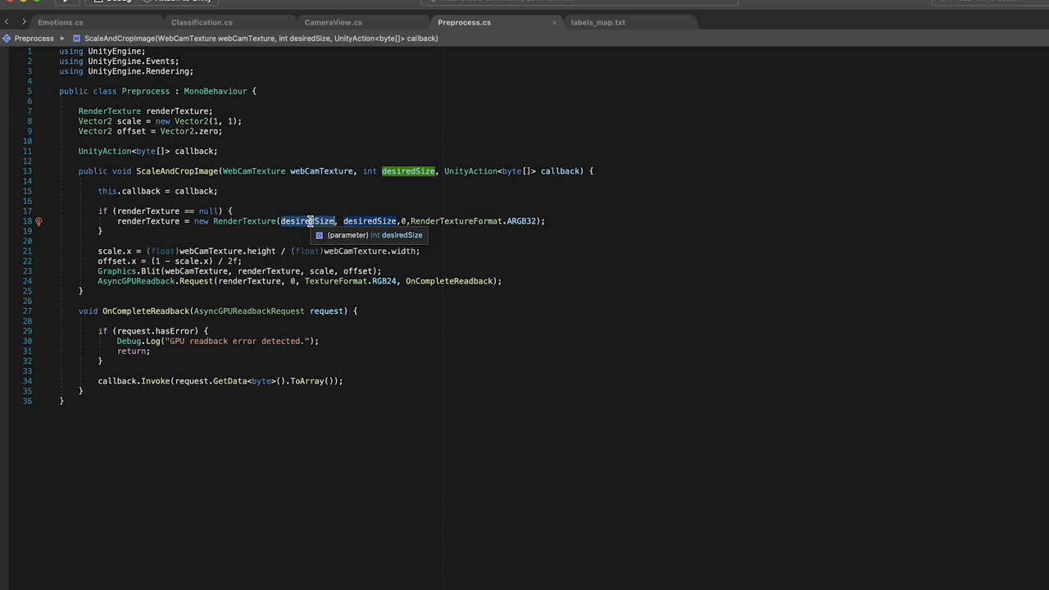
left_click(476, 229)
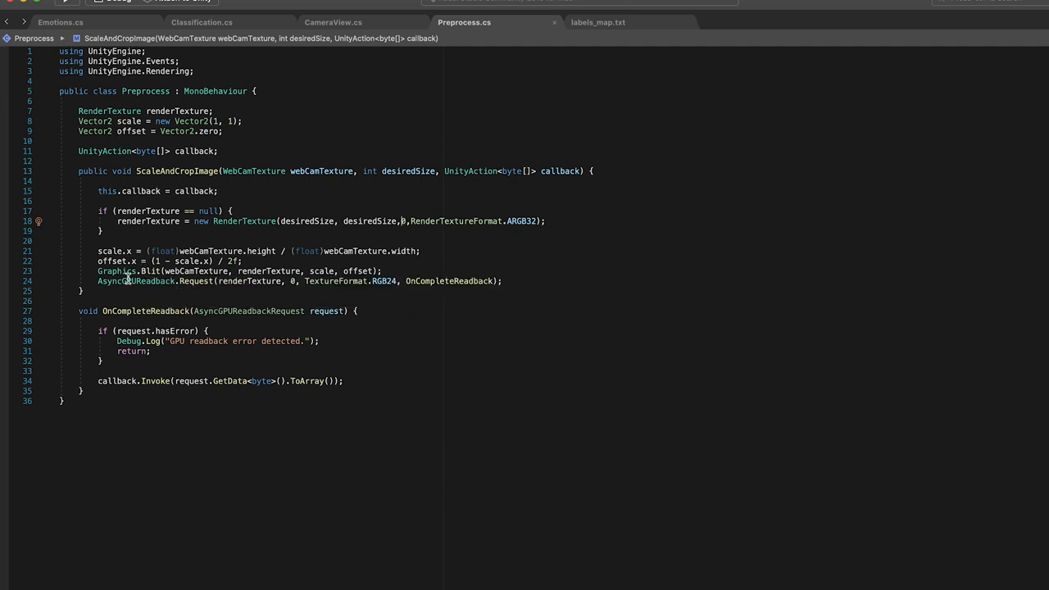
mouse_move(136, 281)
double_click(191, 281)
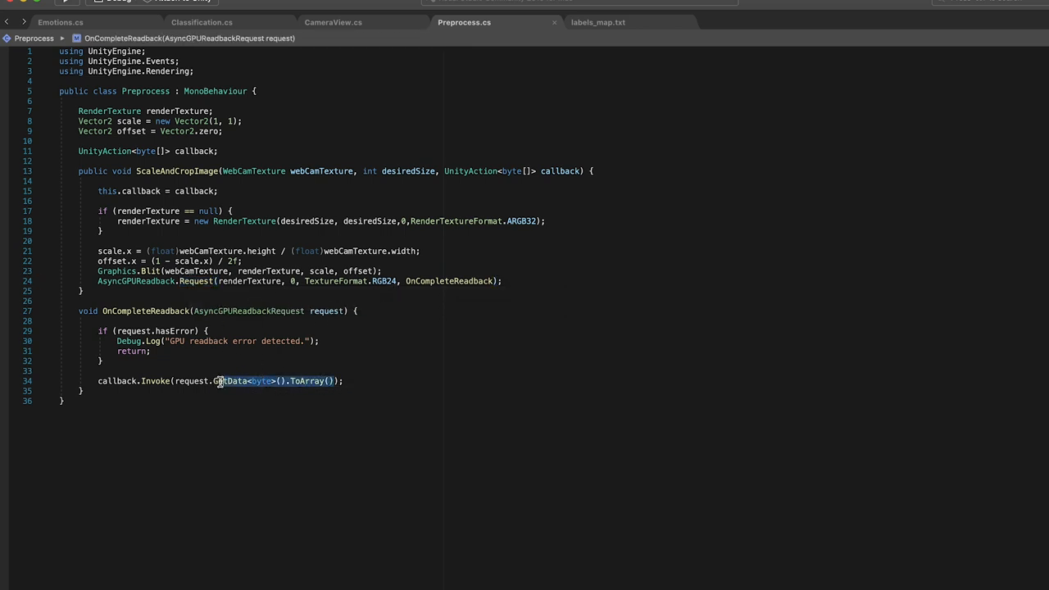
left_click_drag(334, 381, 174, 380)
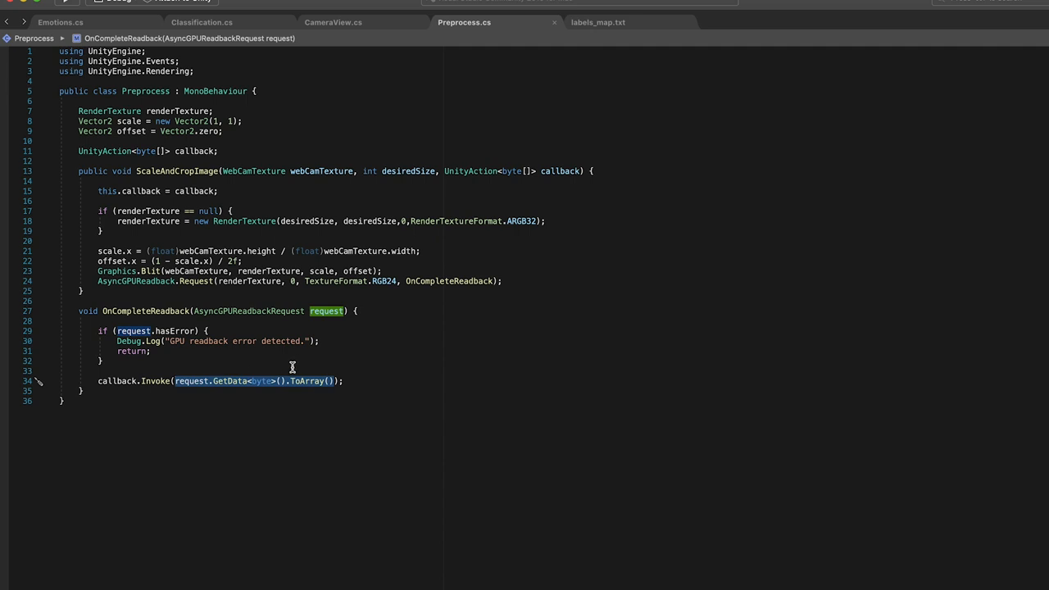
key("ctrl+minus")
scroll(461, 250, "up", 1)
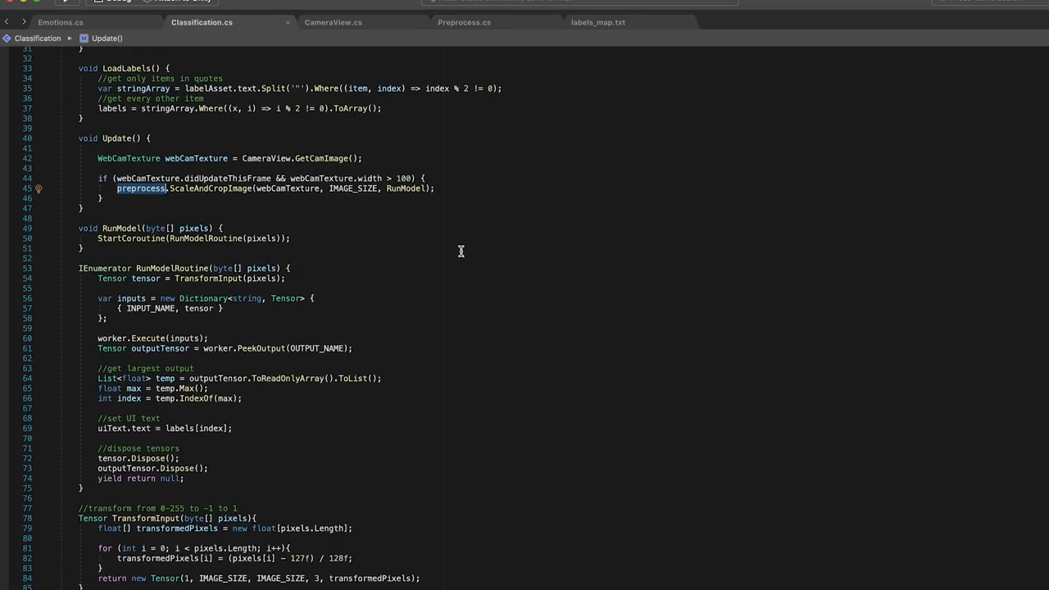
Step: Trace RunModel's pixels parameter, add a blank line atop RunModelRoutine, and move into TransformInput
left_click(397, 193)
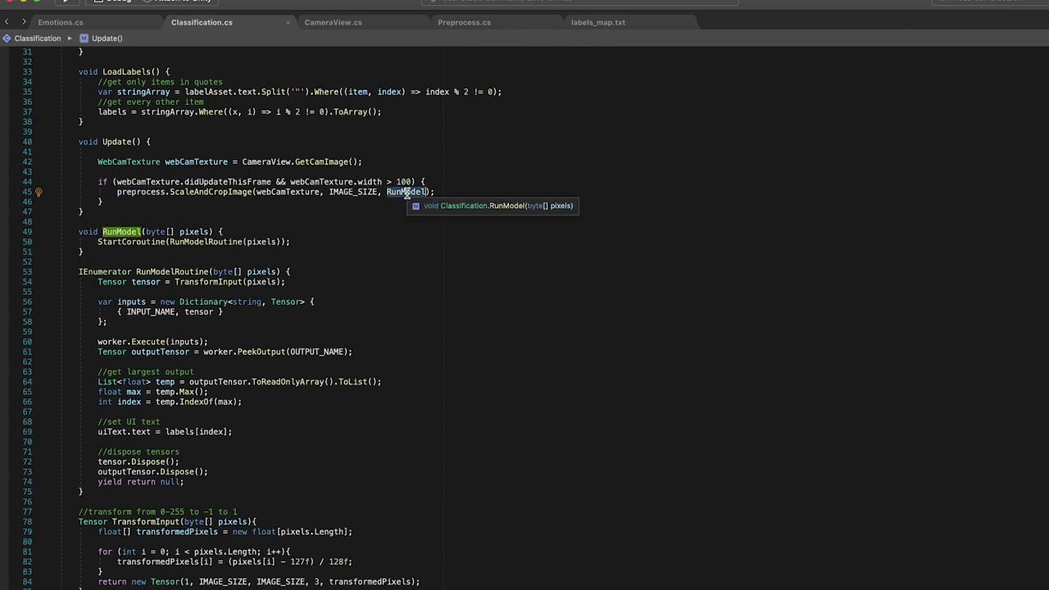
left_click(176, 232)
mouse_move(222, 272)
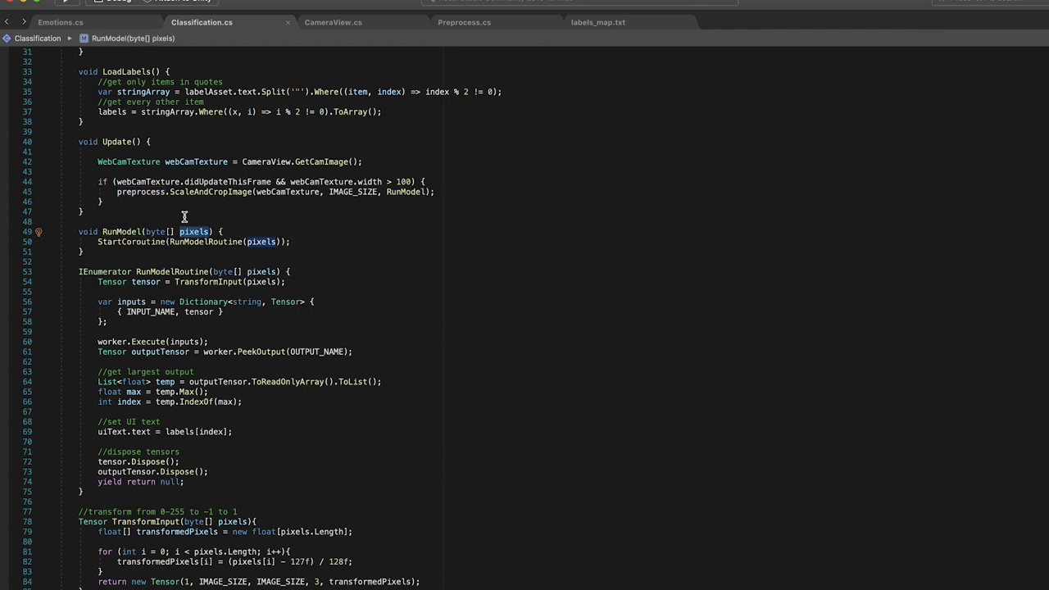
left_click(216, 271)
key("End")
key("Return")
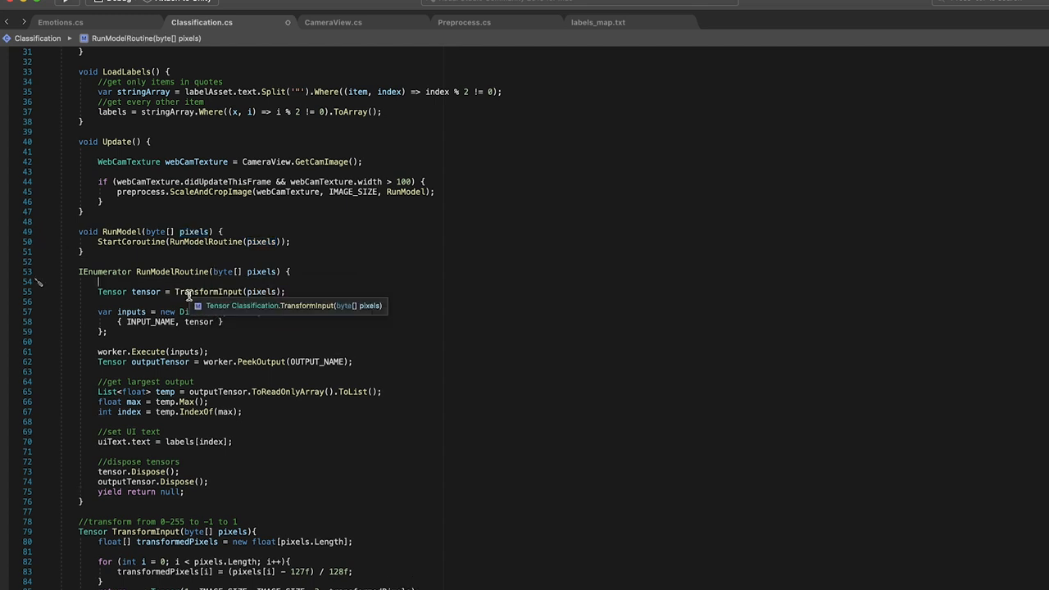
left_click(242, 293)
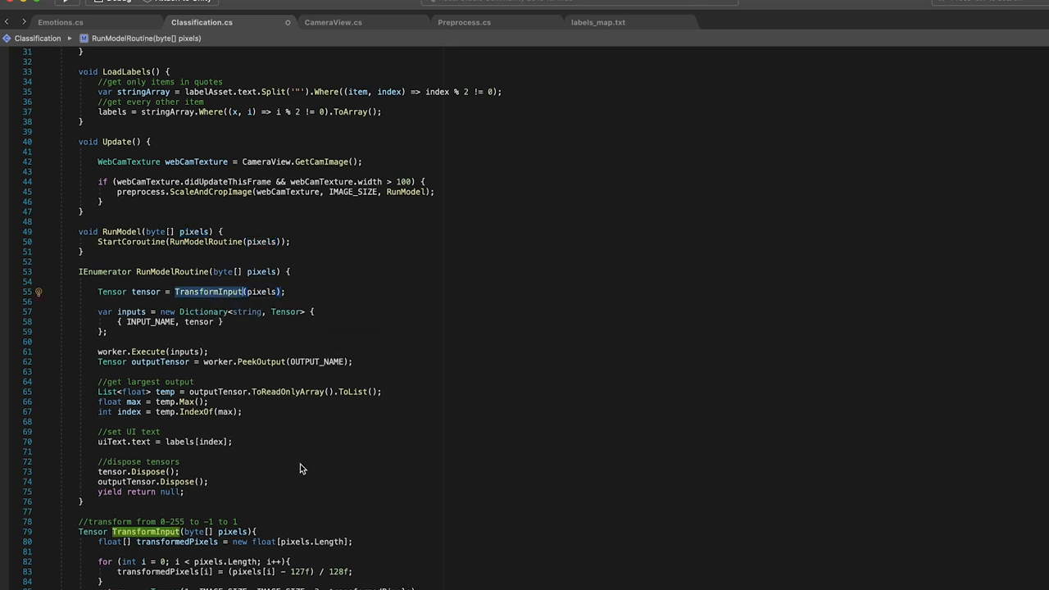
scroll(300, 467, "down", 3)
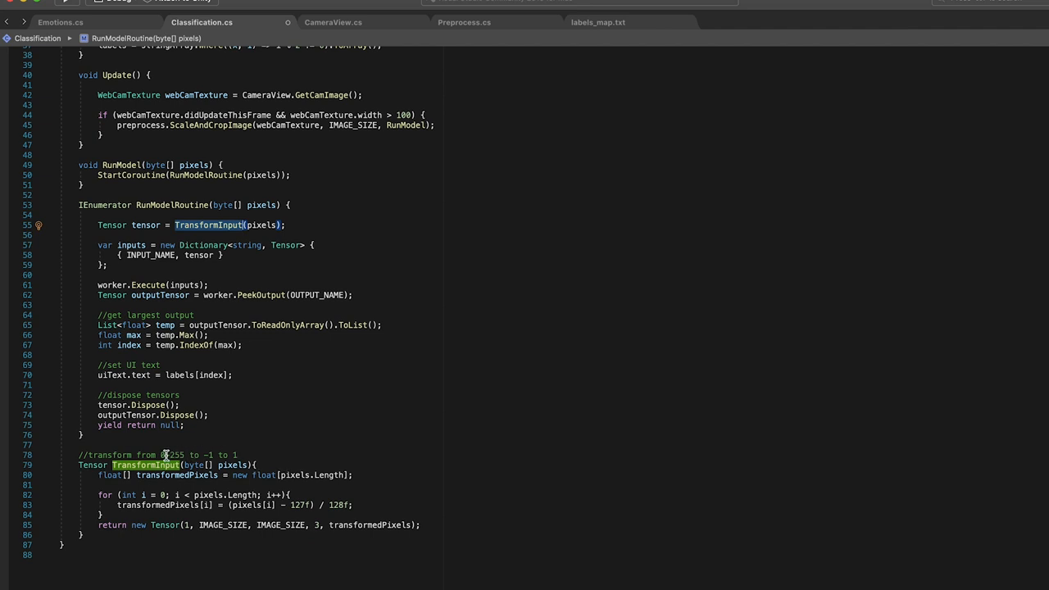
left_click(235, 476)
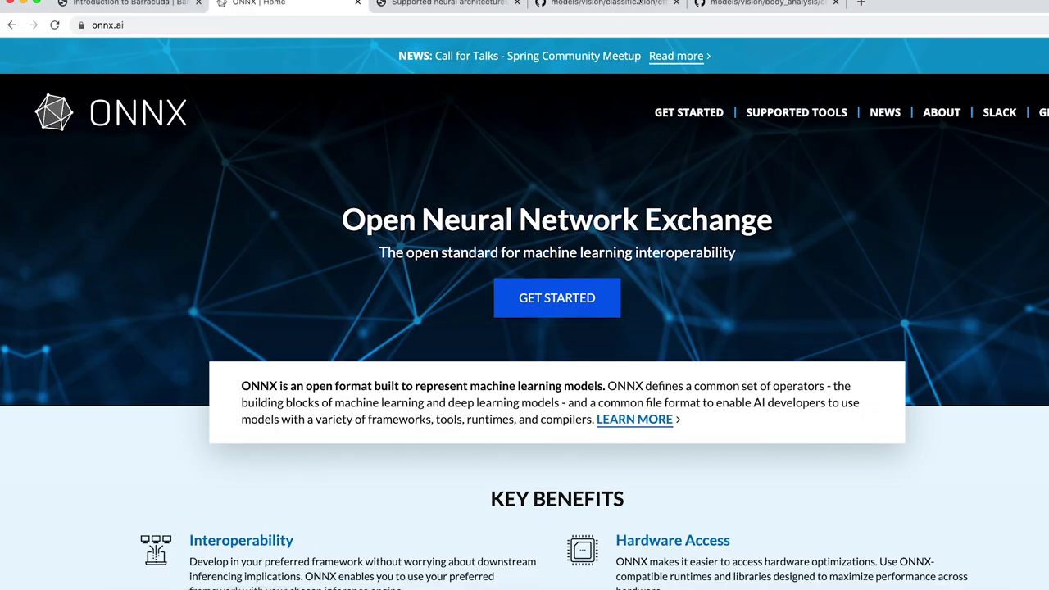
Step: Compare TransformInput's -1..1 normalisation and Tensor construction with the GitHub mean subtraction, then highlight Execute and outputTensor
left_click(607, 5)
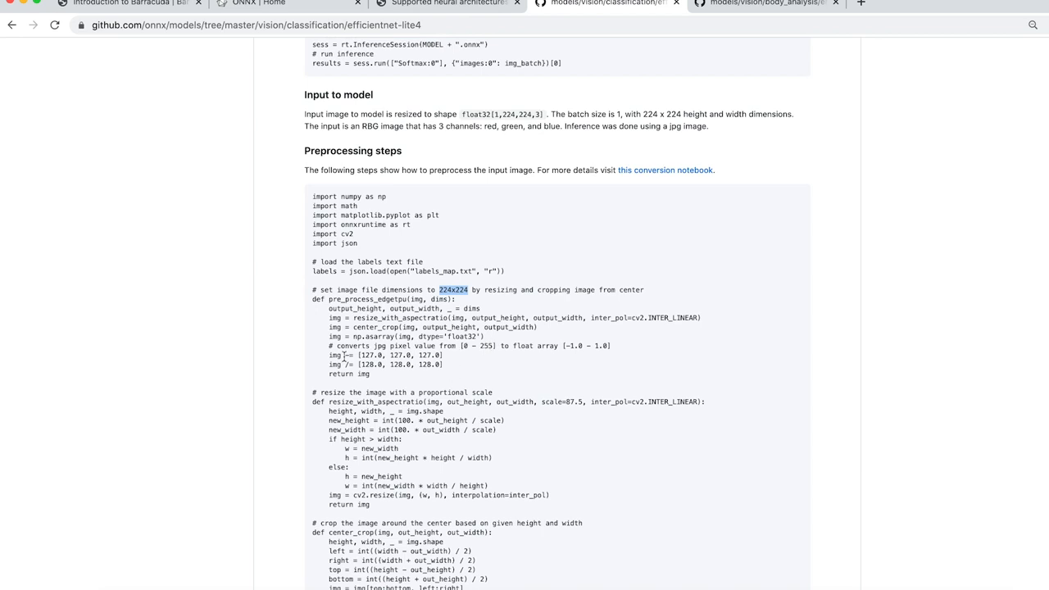
mouse_move(344, 354)
left_mouse_down()
mouse_move(371, 357)
mouse_move(369, 366)
left_mouse_up()
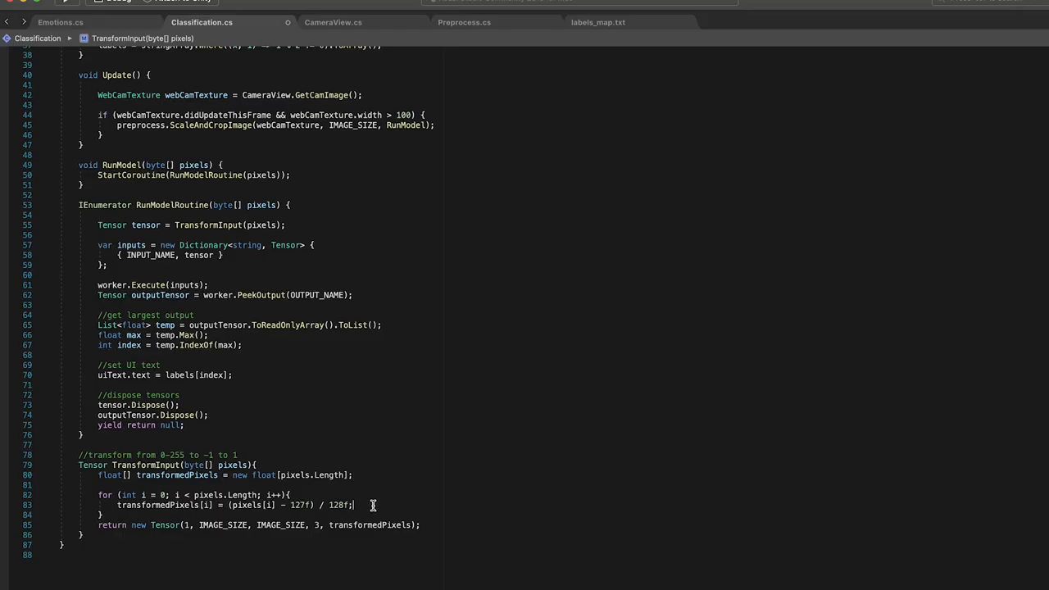
left_click_drag(373, 505, 116, 506)
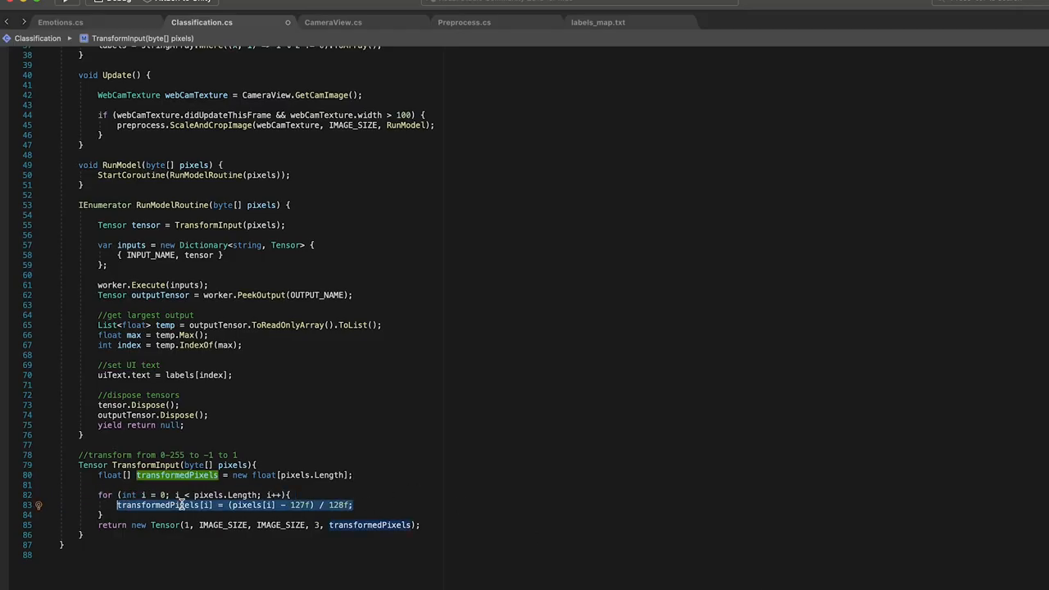
left_click_drag(446, 524, 149, 524)
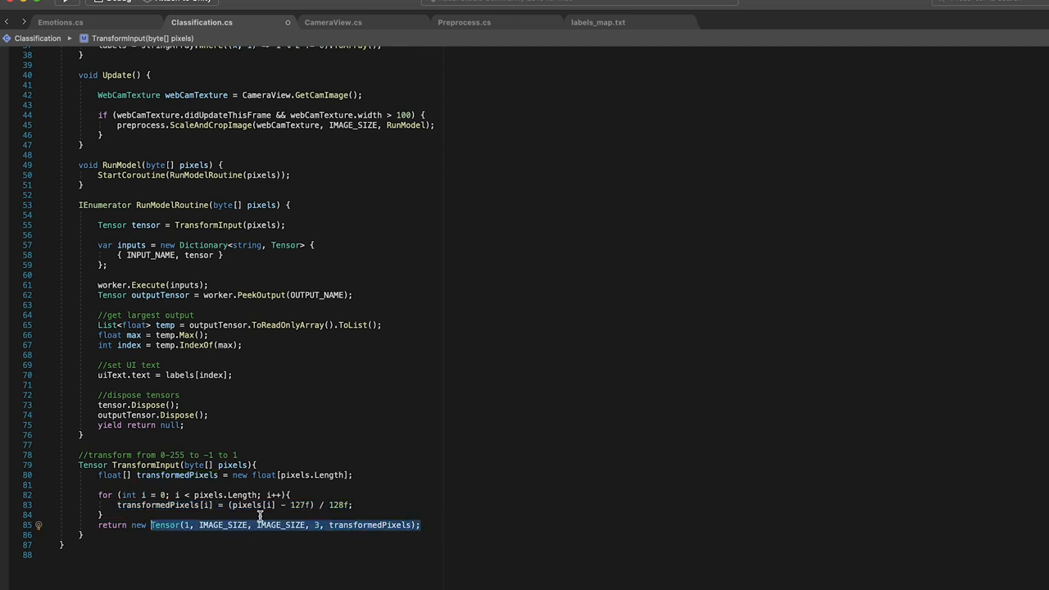
left_click(152, 285)
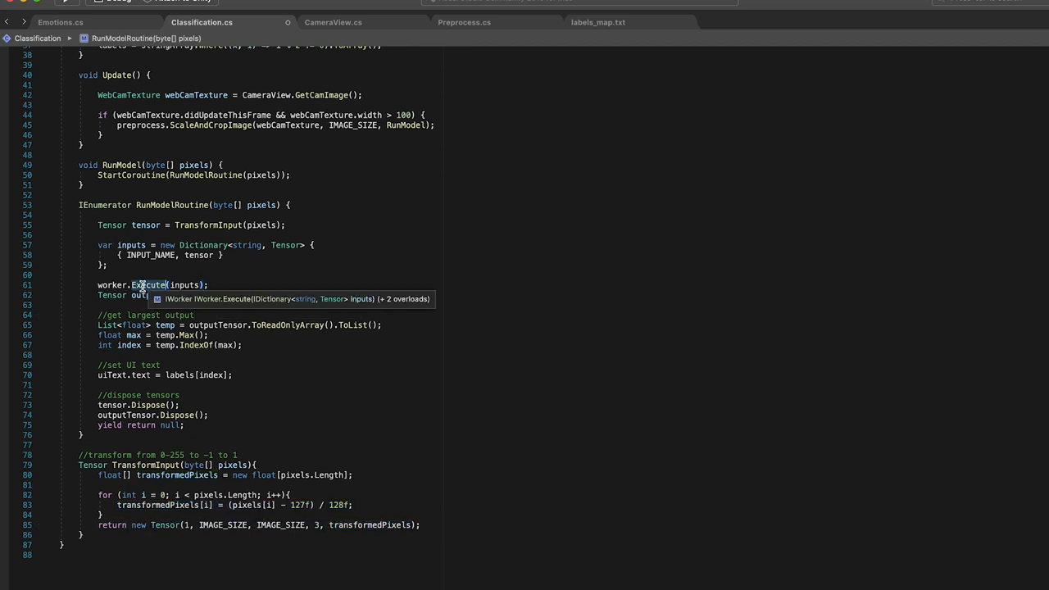
left_click(160, 297)
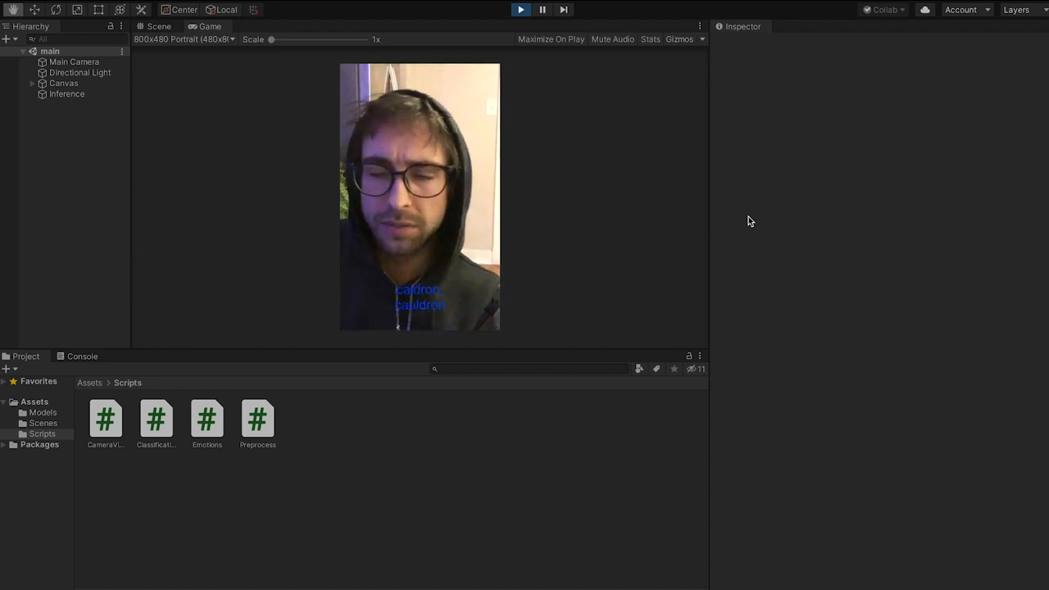
Step: Show the rendering statistics overlay for the running scene in the Game view
left_click(646, 40)
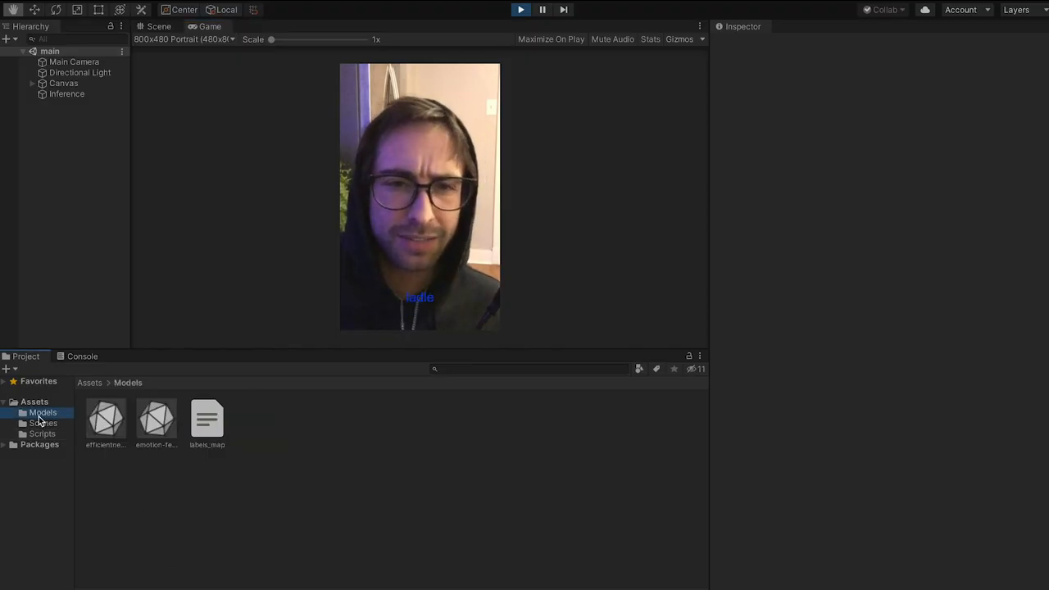
Step: Inspect the emotion-ferplus-8 model asset, then stop Play mode
left_click(156, 422)
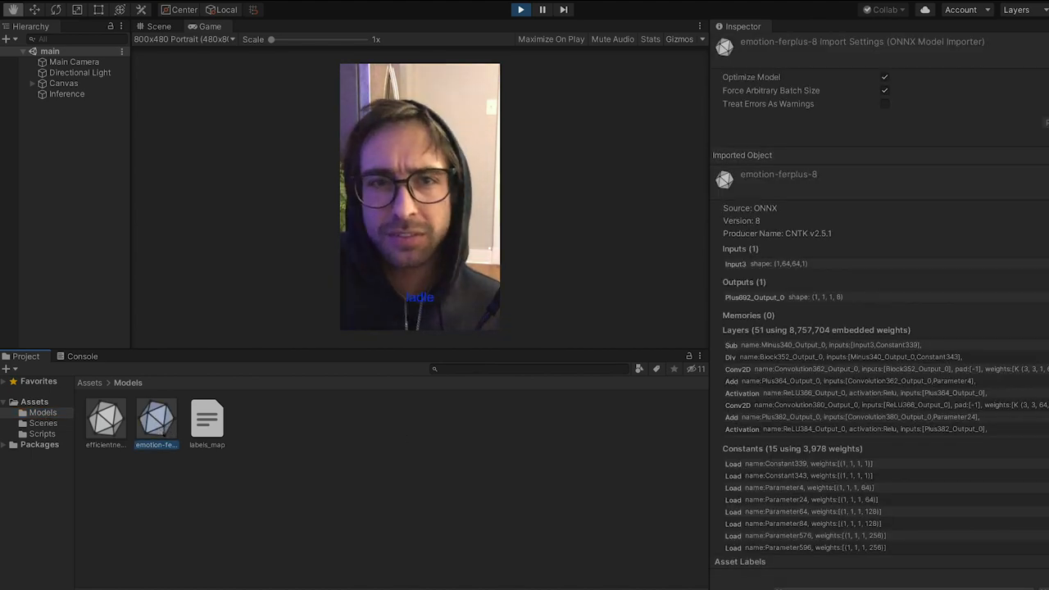
left_click(521, 8)
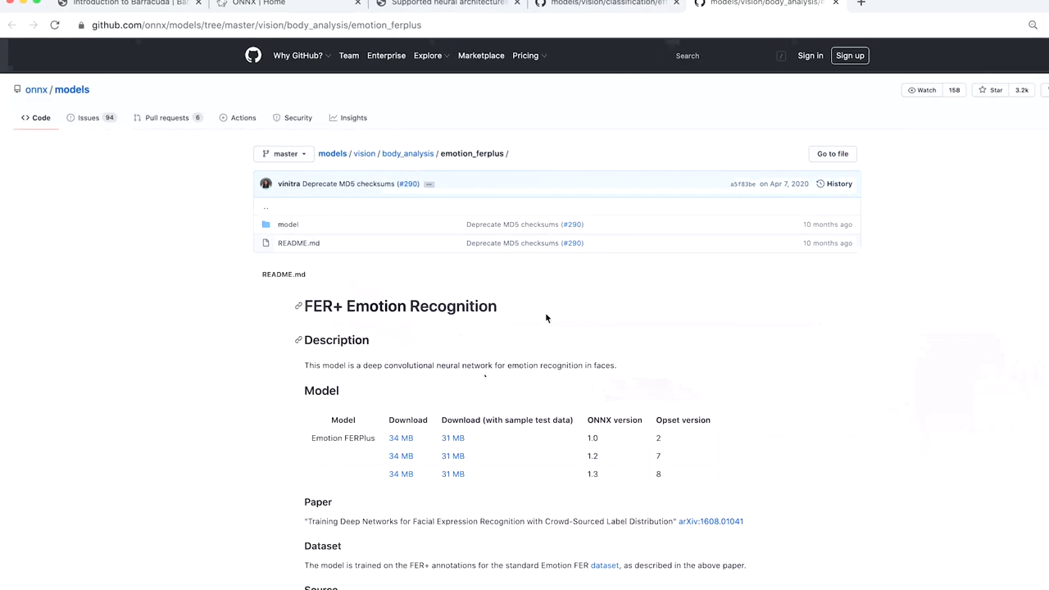
scroll(457, 340, "down", 4)
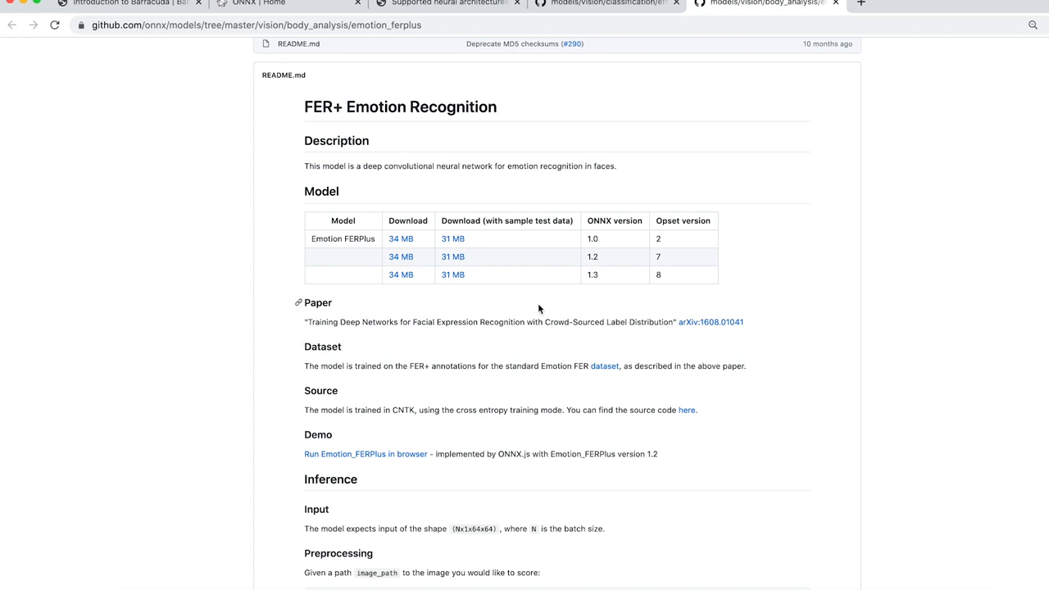
scroll(521, 308, "down", 4)
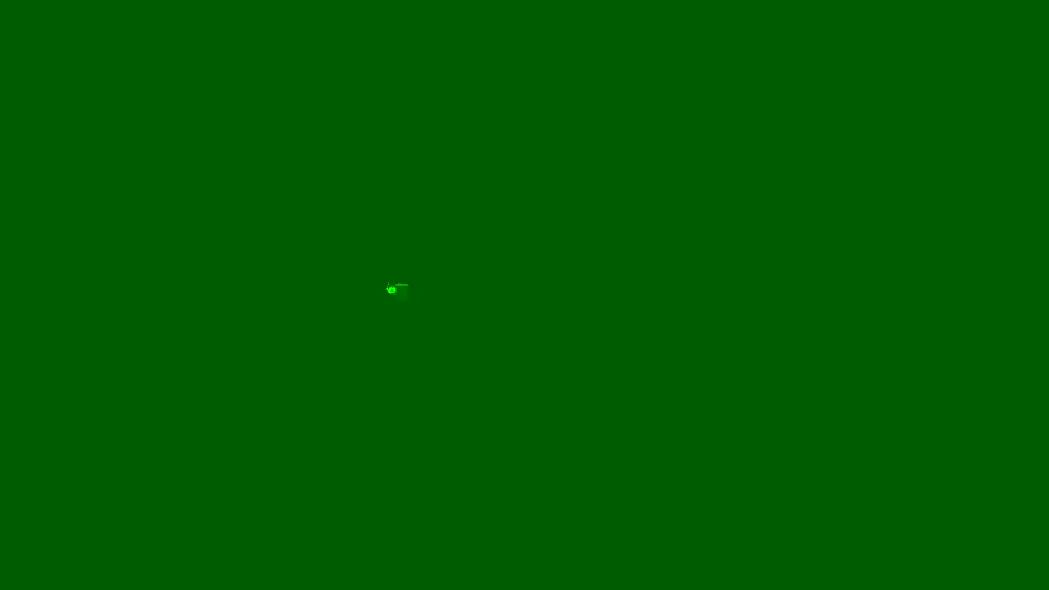
Step: Open the 'Run Emotion_FERPlus in browser' demo link in a new tab
right_click(389, 283)
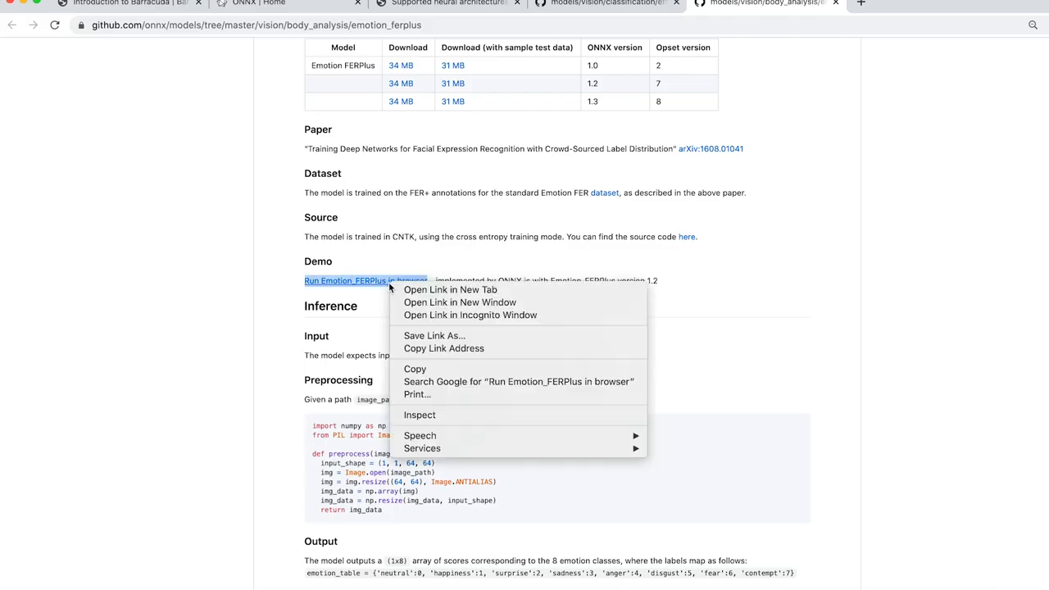
left_click(422, 290)
Step: Watch the ONNX.js demo label the webcam face, then return to the emotion_ferplus GitHub page
left_click(888, 4)
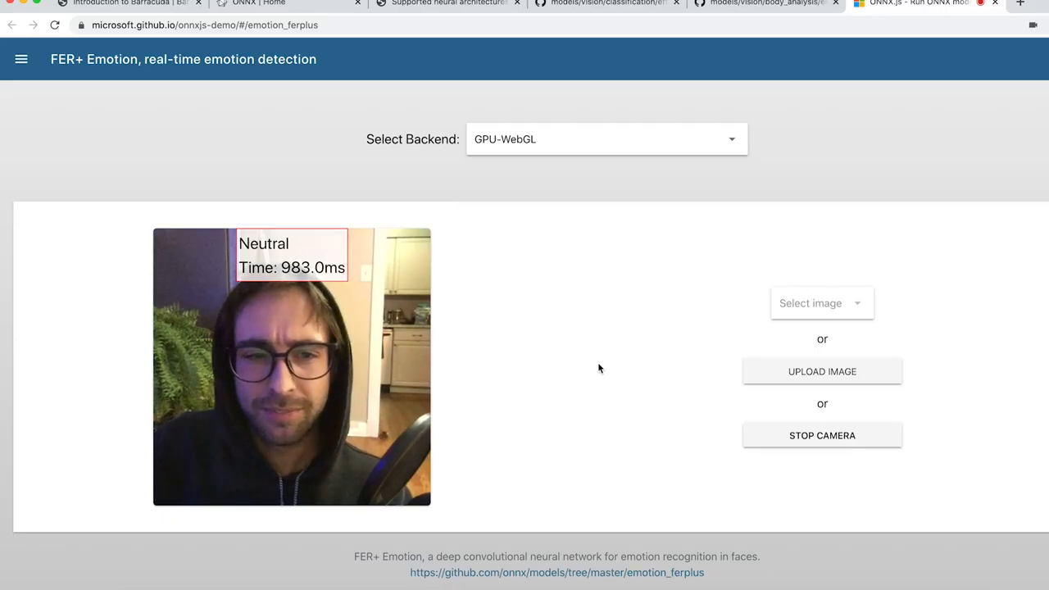
left_click(753, 3)
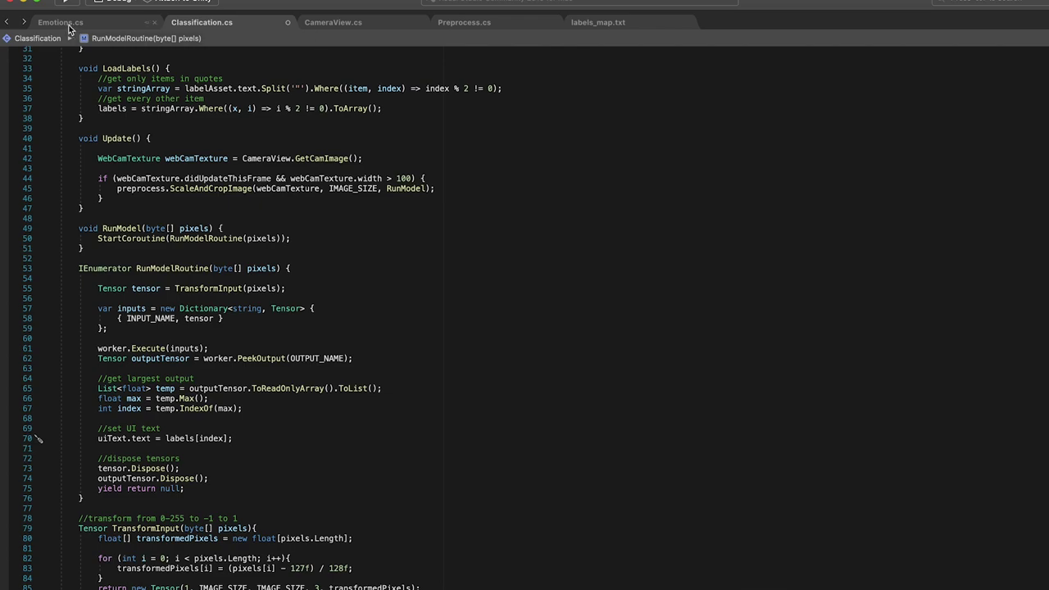
Step: In Emotions.cs, highlight TransformInput's greyscale conversion loop and return statement
left_click(64, 22)
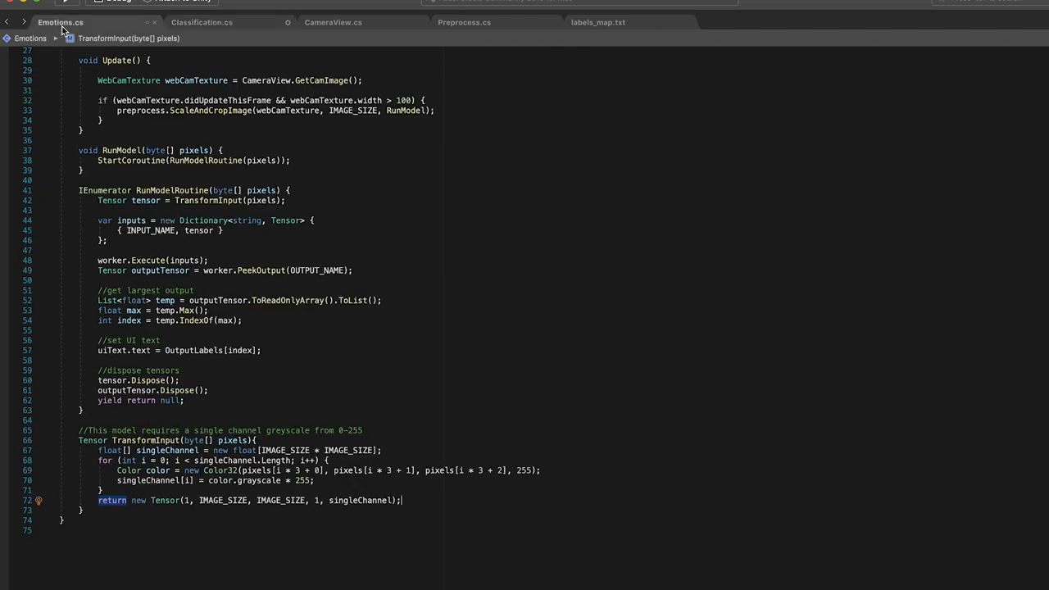
scroll(429, 222, "up", 5)
scroll(430, 222, "down", 4)
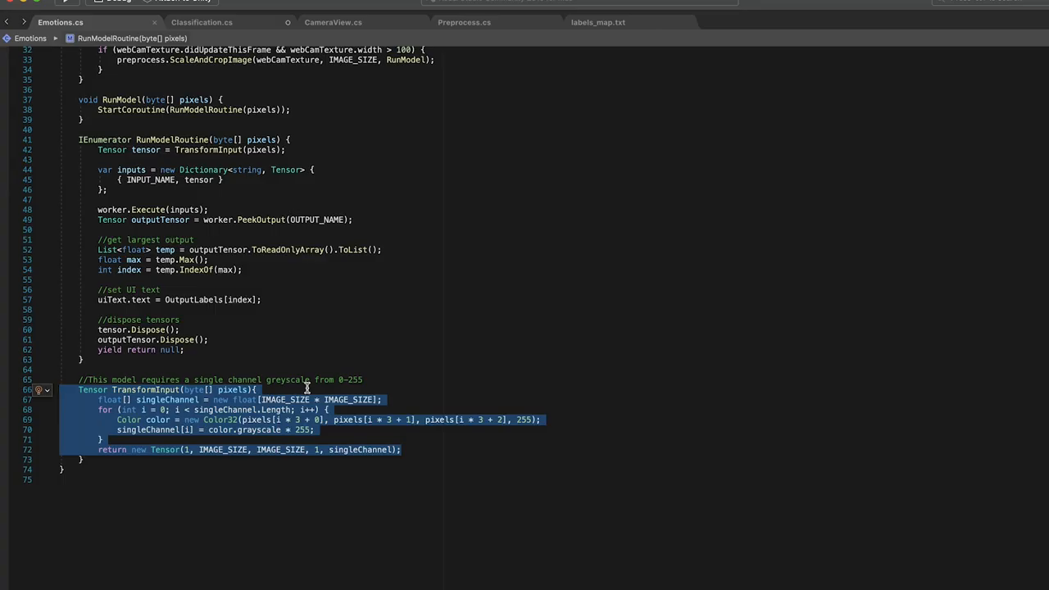
left_click(362, 379)
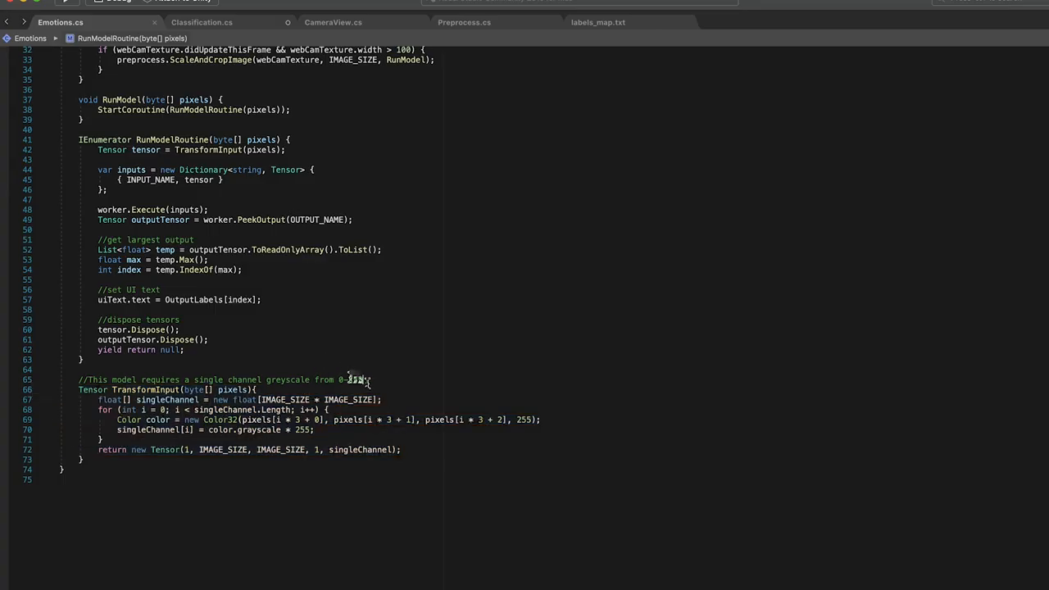
left_click_drag(247, 453, 278, 396)
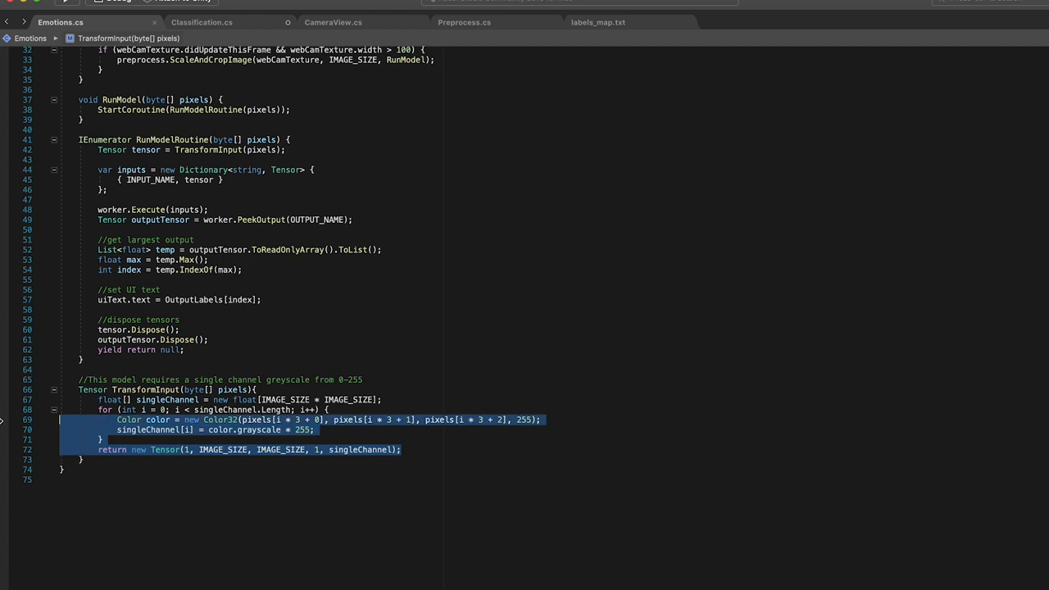